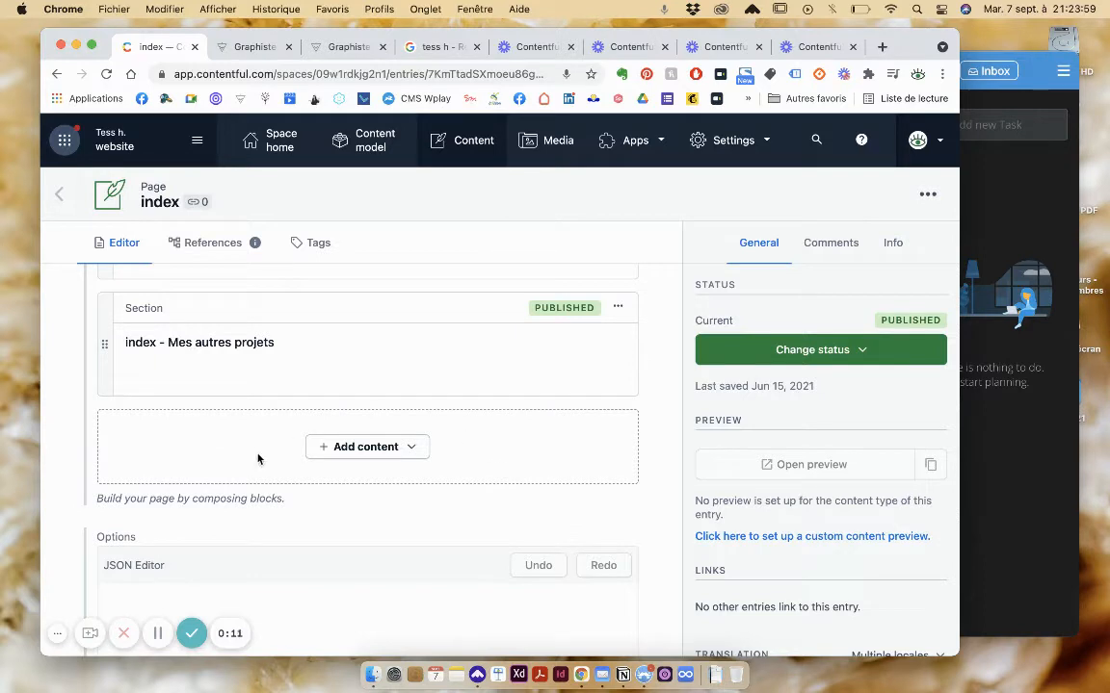
- Browse the existing entries that can be added to the index page, and close the list without choosing any
left_click(410, 448)
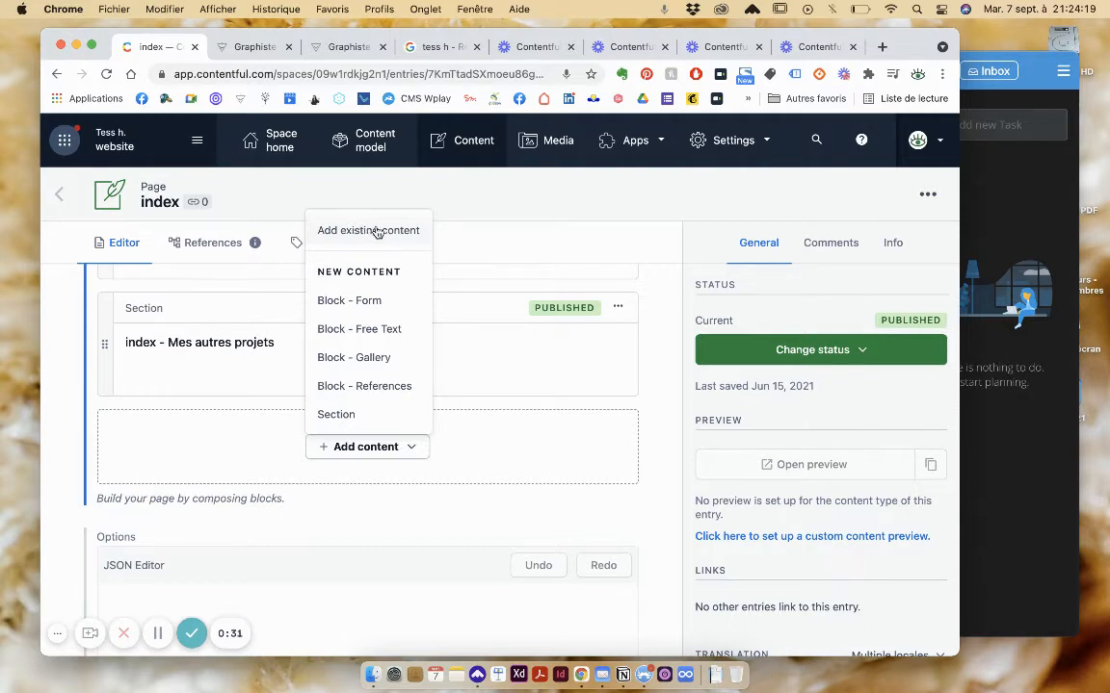
left_click(377, 232)
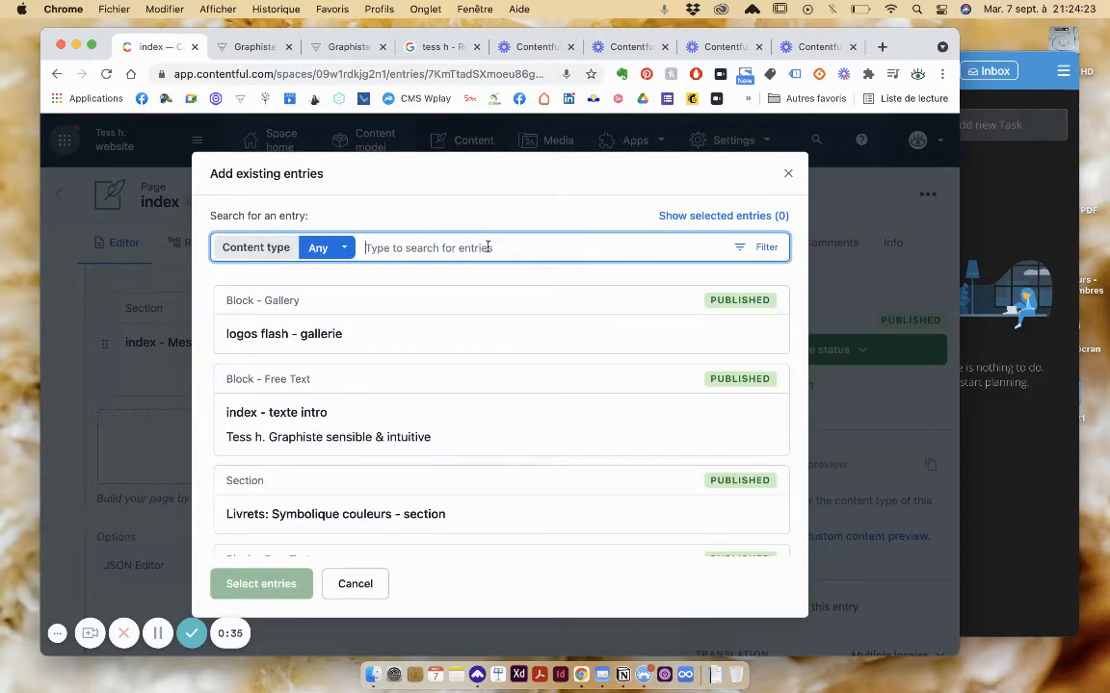
scroll(408, 471, "down", 5)
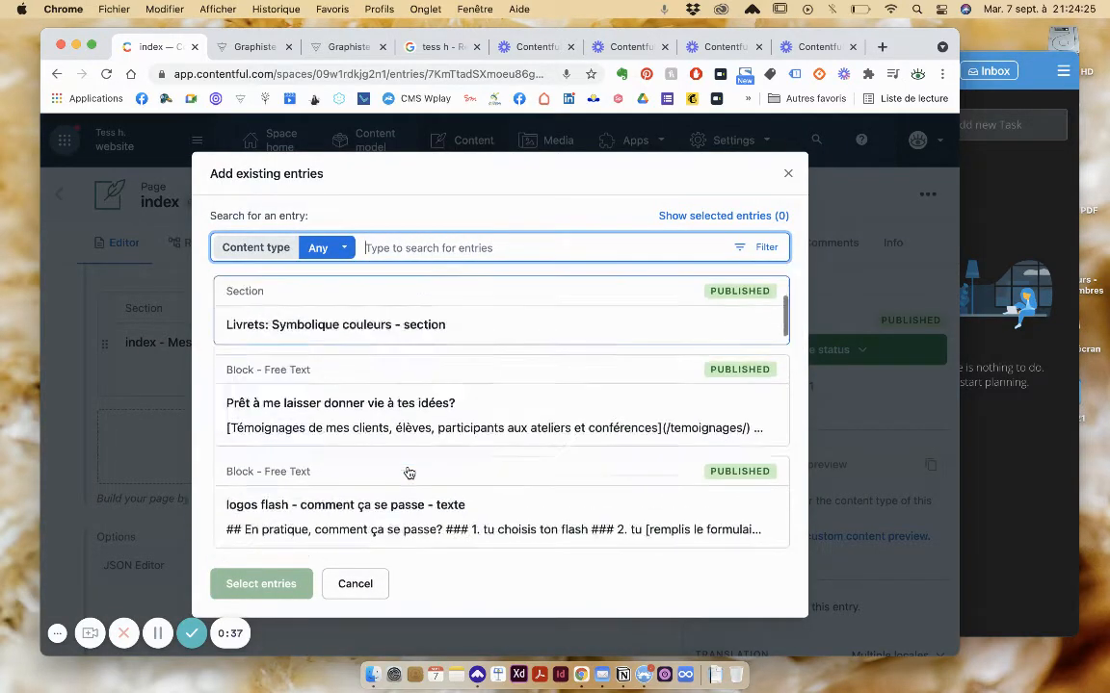
left_click(356, 584)
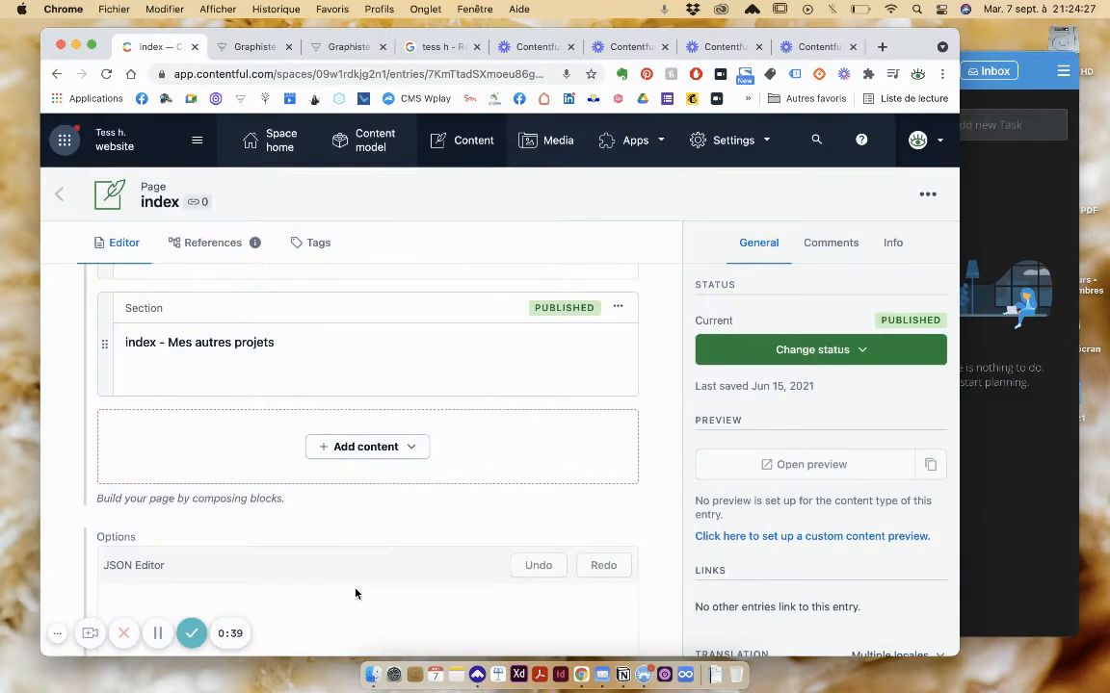
- Show the content types that can be added to the index page, and view the workshops on the beta website's Ateliers page
left_click(412, 448)
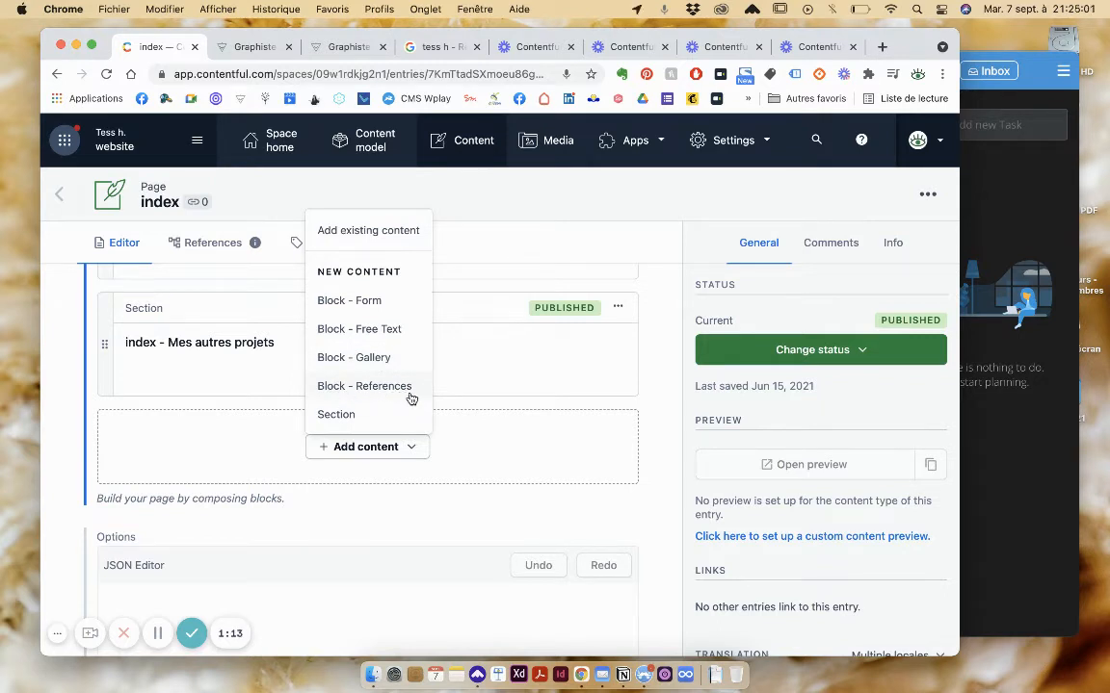
left_click(241, 46)
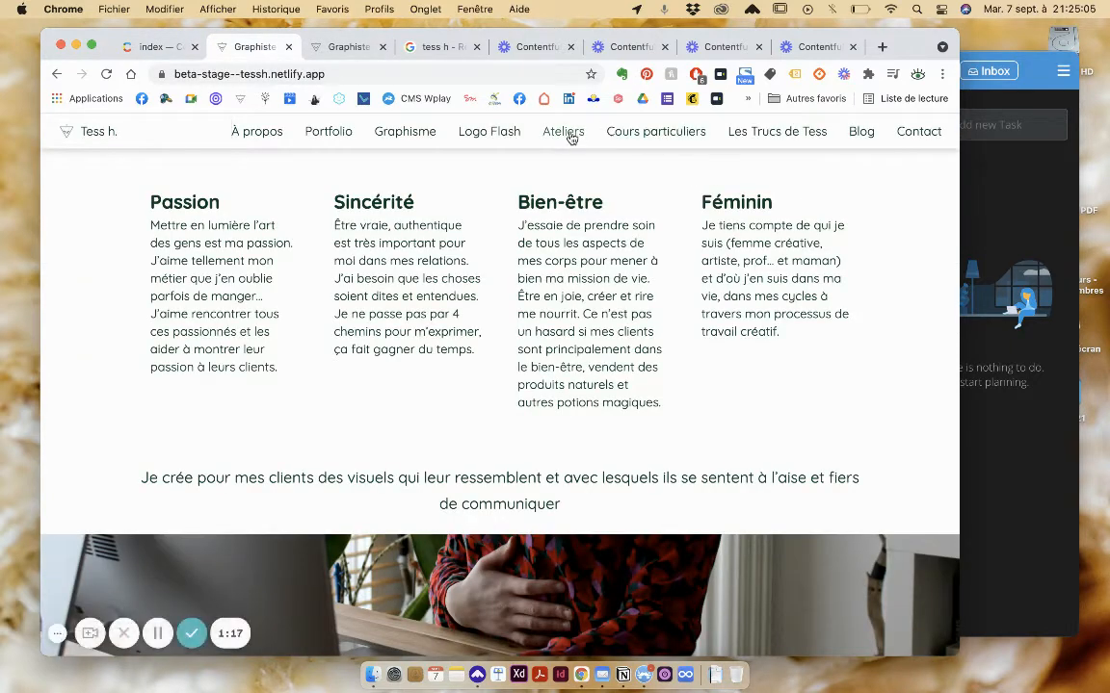
left_click(566, 132)
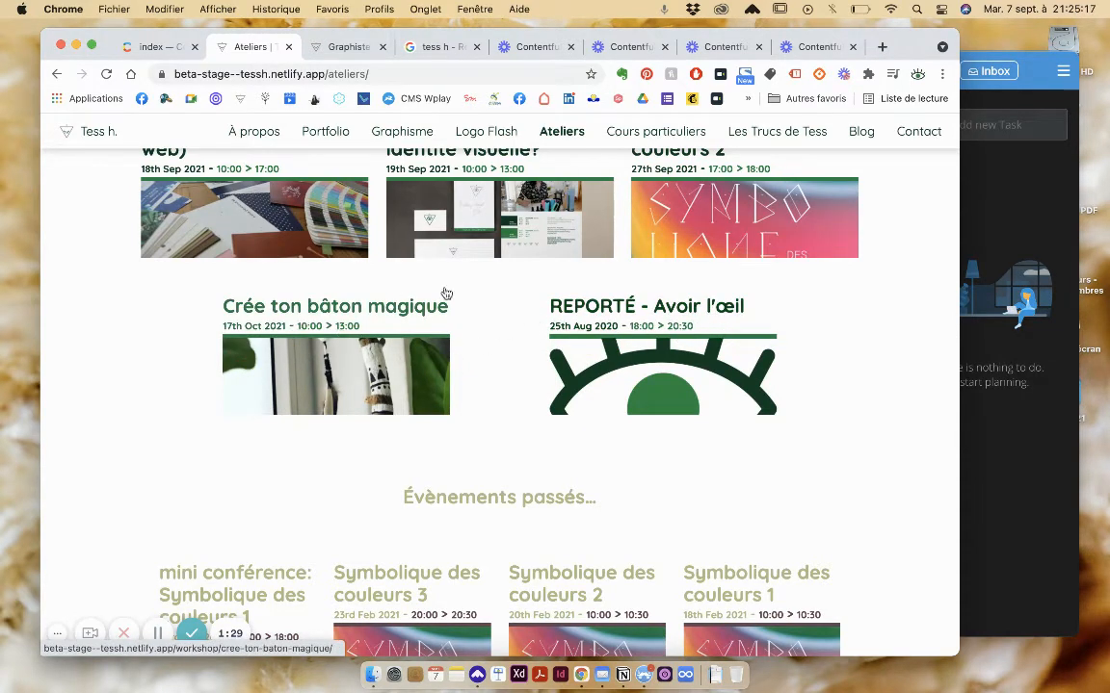
scroll(685, 347, "down", 5)
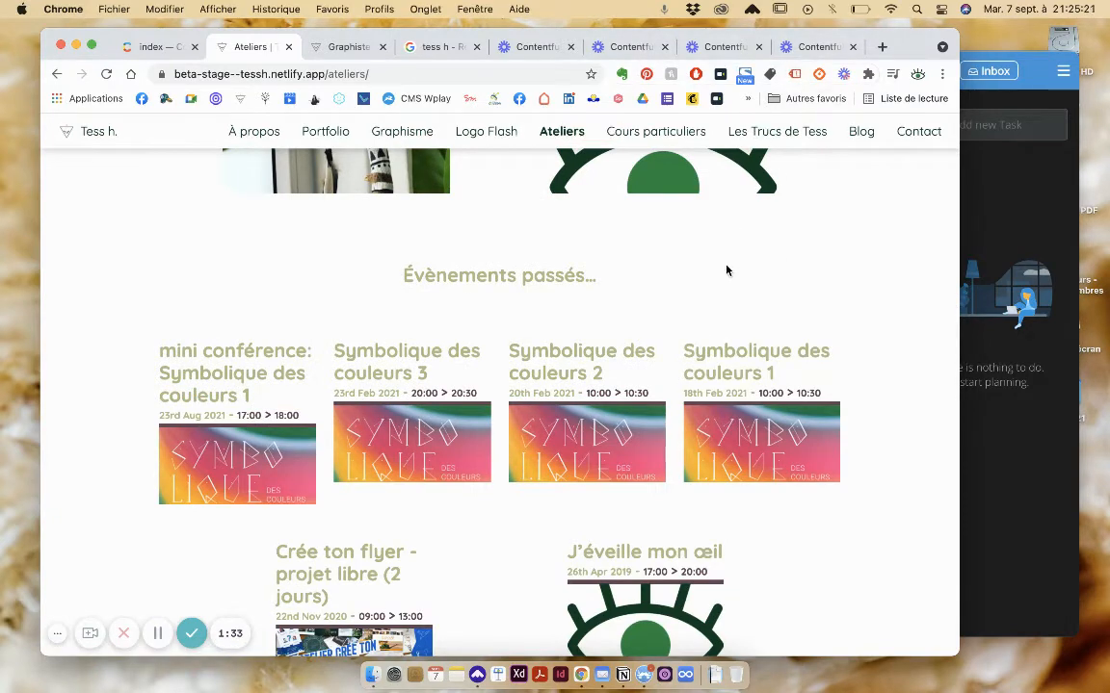
- View the site's Blog articles filtered by the two "Le graphisme pour les Klets" categories, and return to showing all articles
left_click(863, 148)
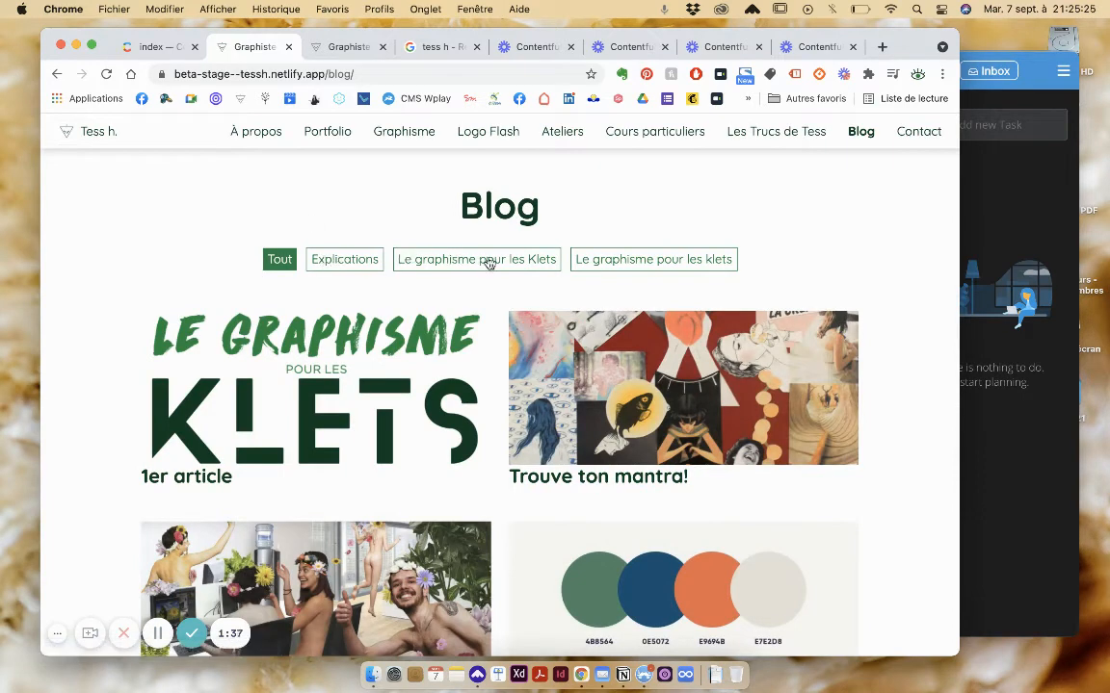
left_click(648, 270)
left_click(493, 258)
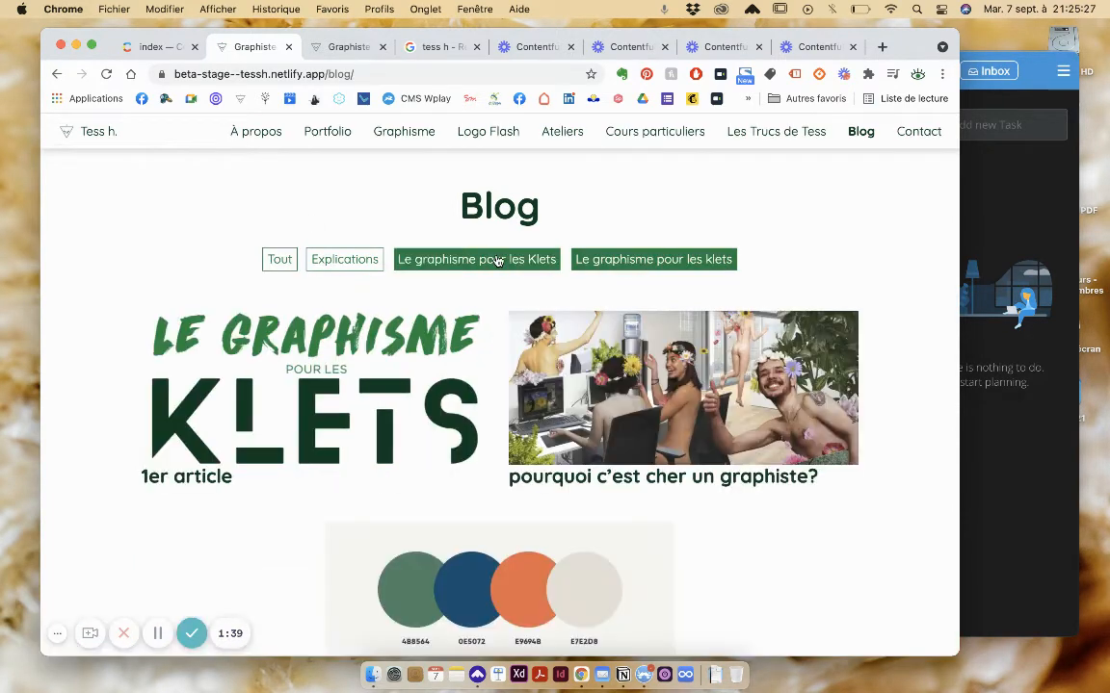
left_click(601, 264)
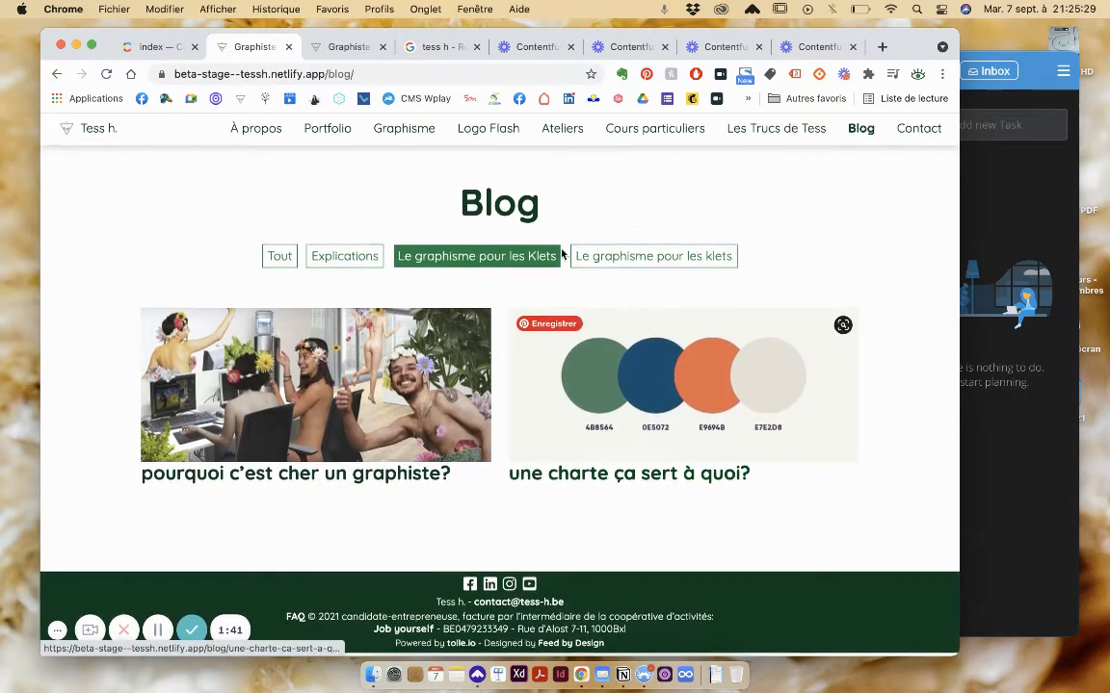
left_click(277, 271)
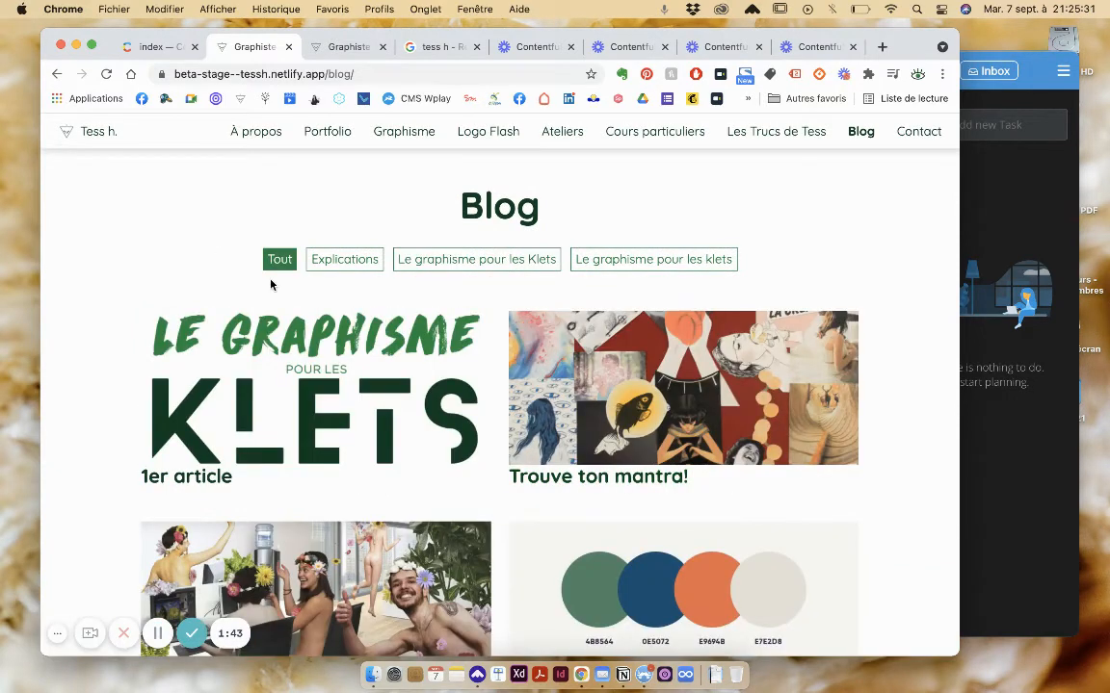
- Switch back to Contentful and create a new Block - Free Text on the index page named "bloc - free text …"
left_click(150, 47)
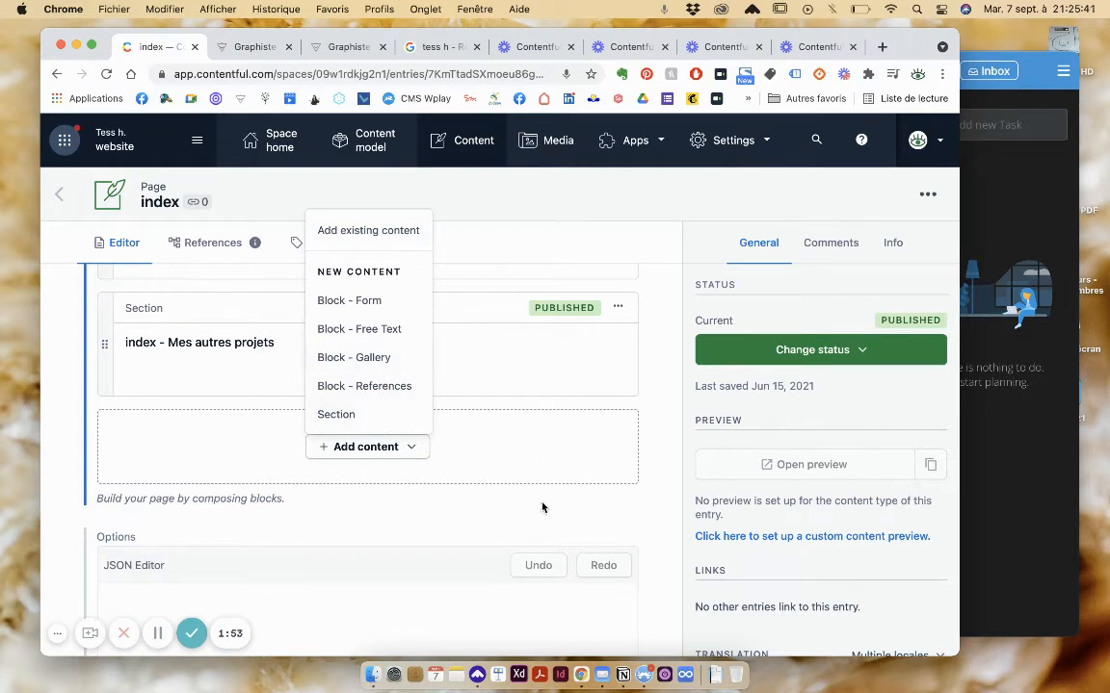
left_click(383, 330)
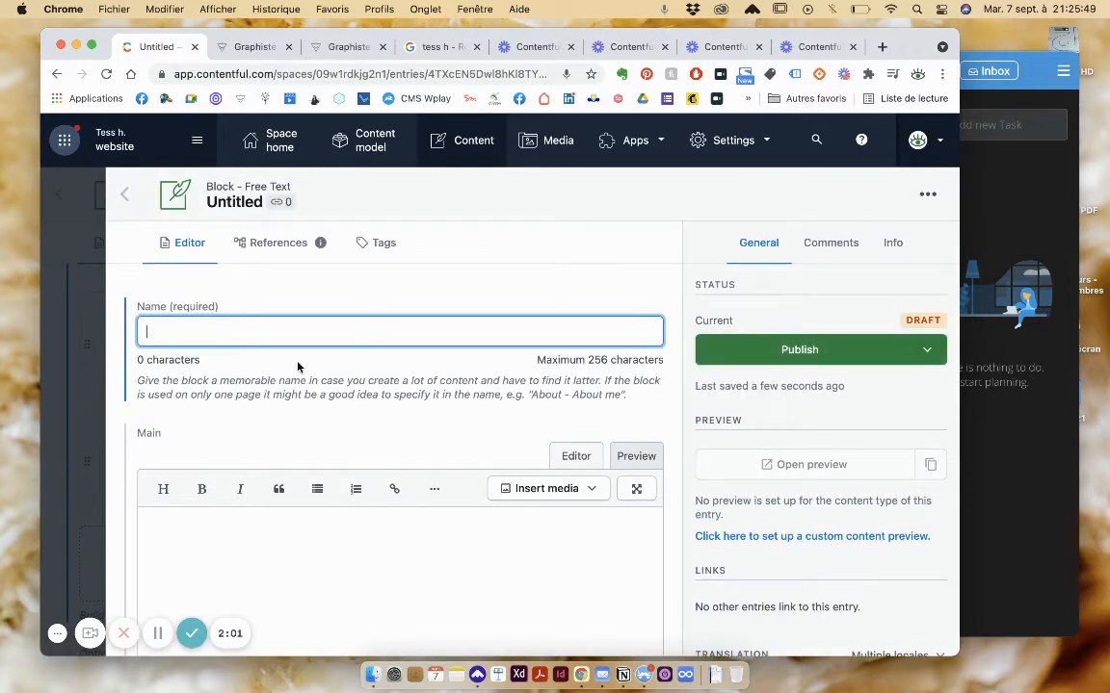
type("bloc ")
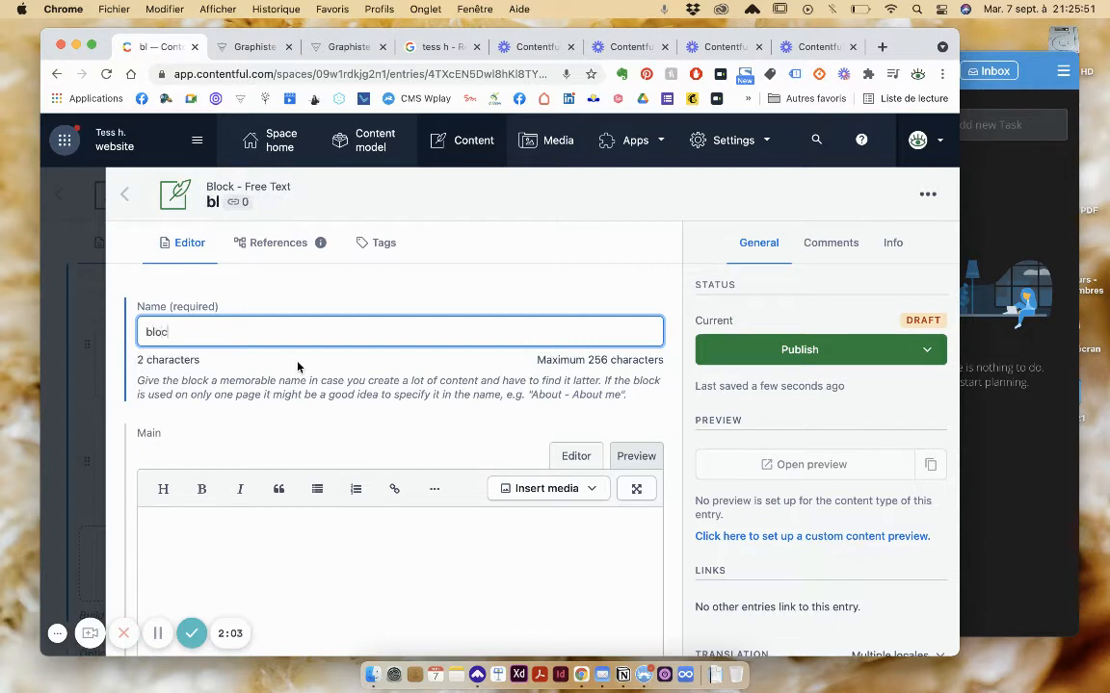
type("- free")
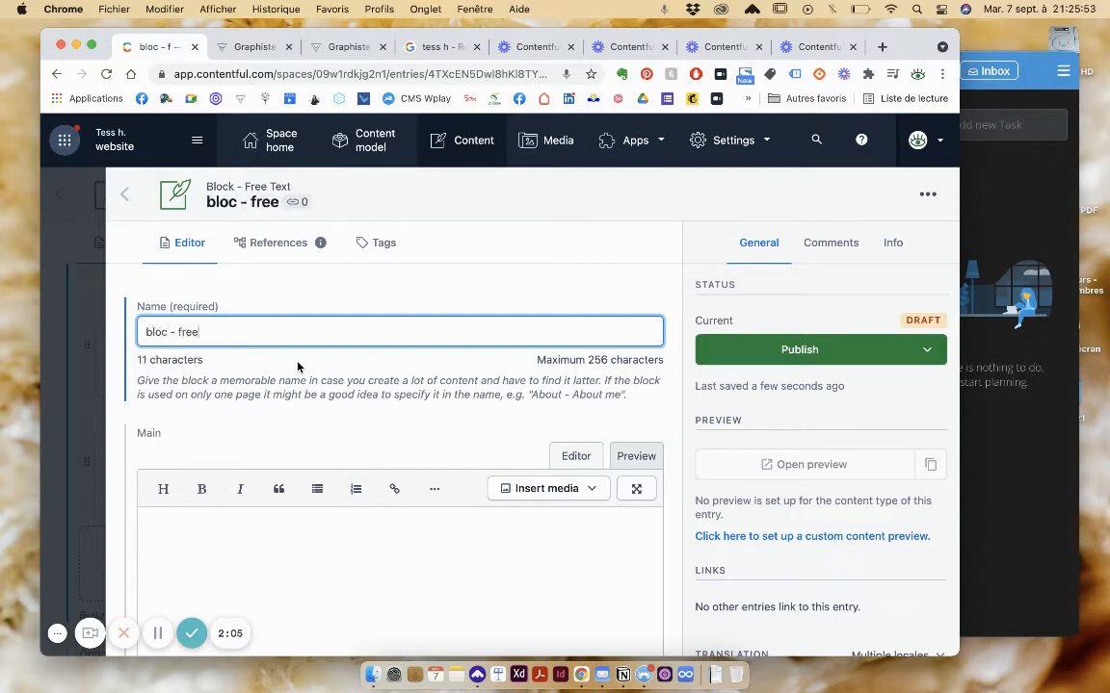
type(" tex")
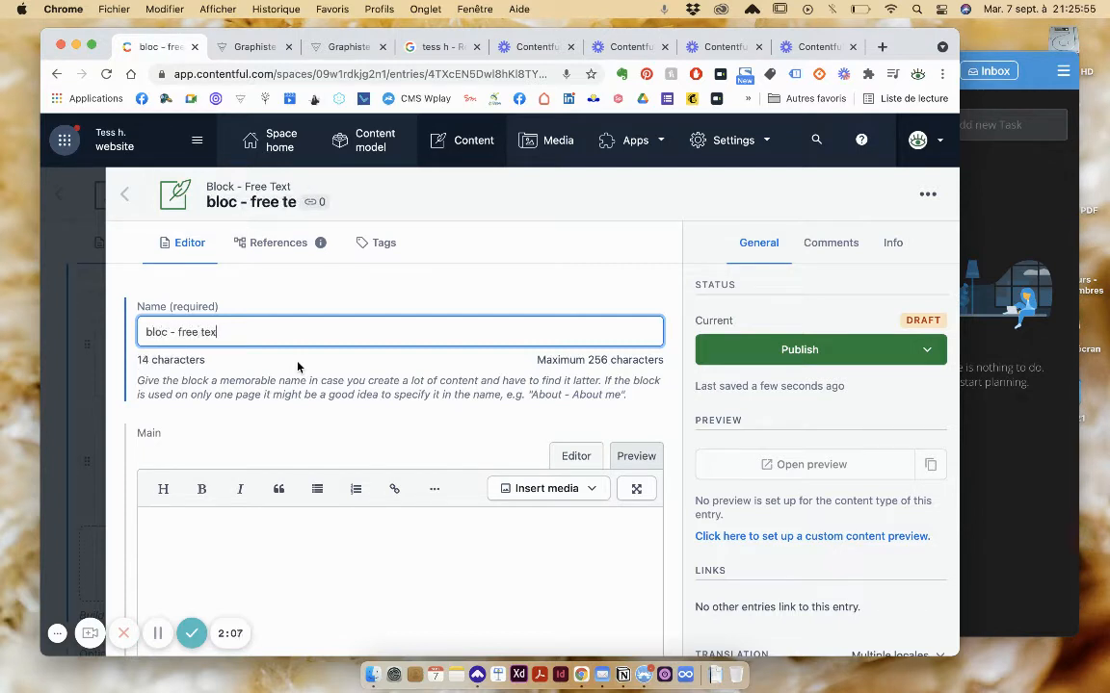
type("t …")
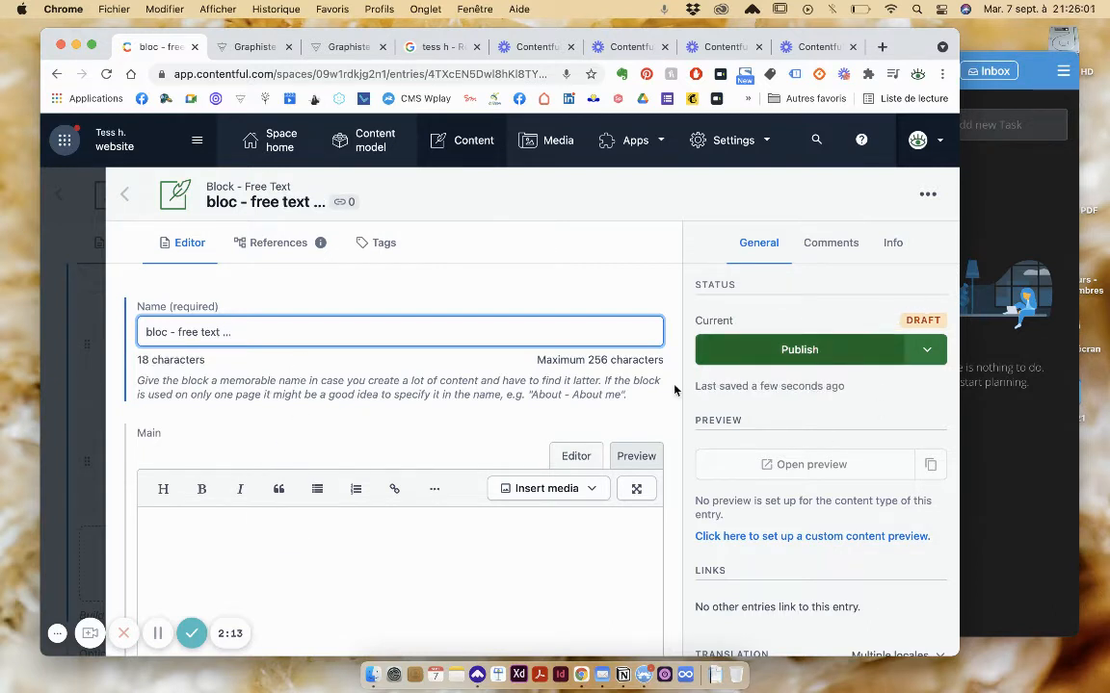
- Write "# titre 1" as a first-level Markdown heading in the block's Main field
left_click(428, 540)
scroll(533, 415, "down", 2)
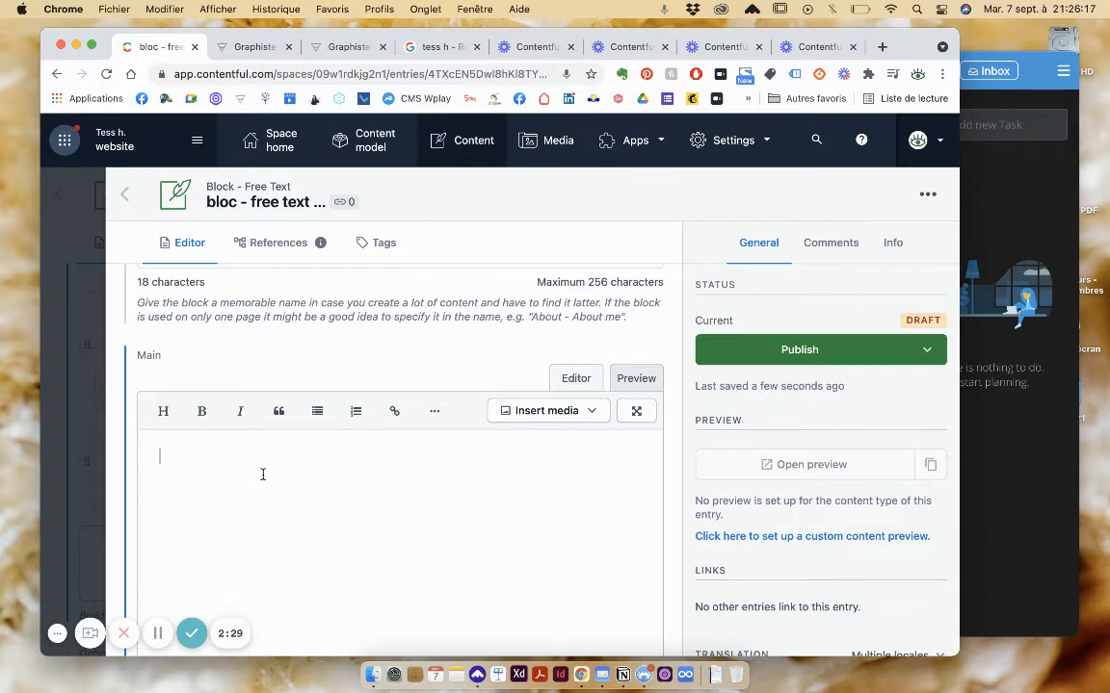
left_click(262, 474)
type("# titre")
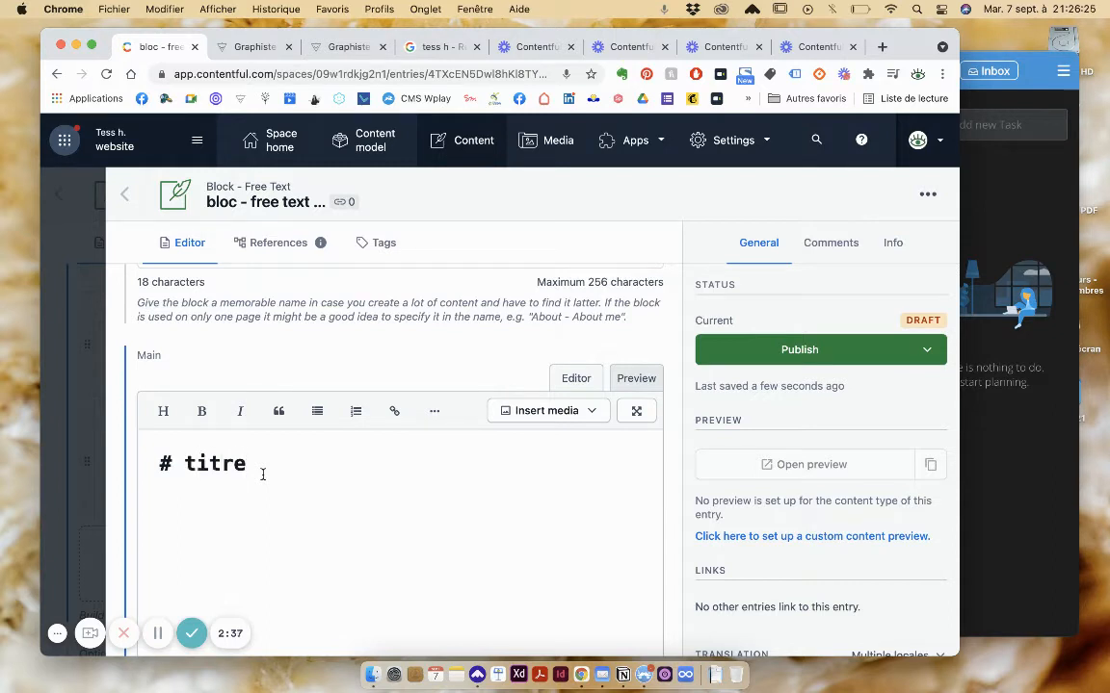
type(" 1")
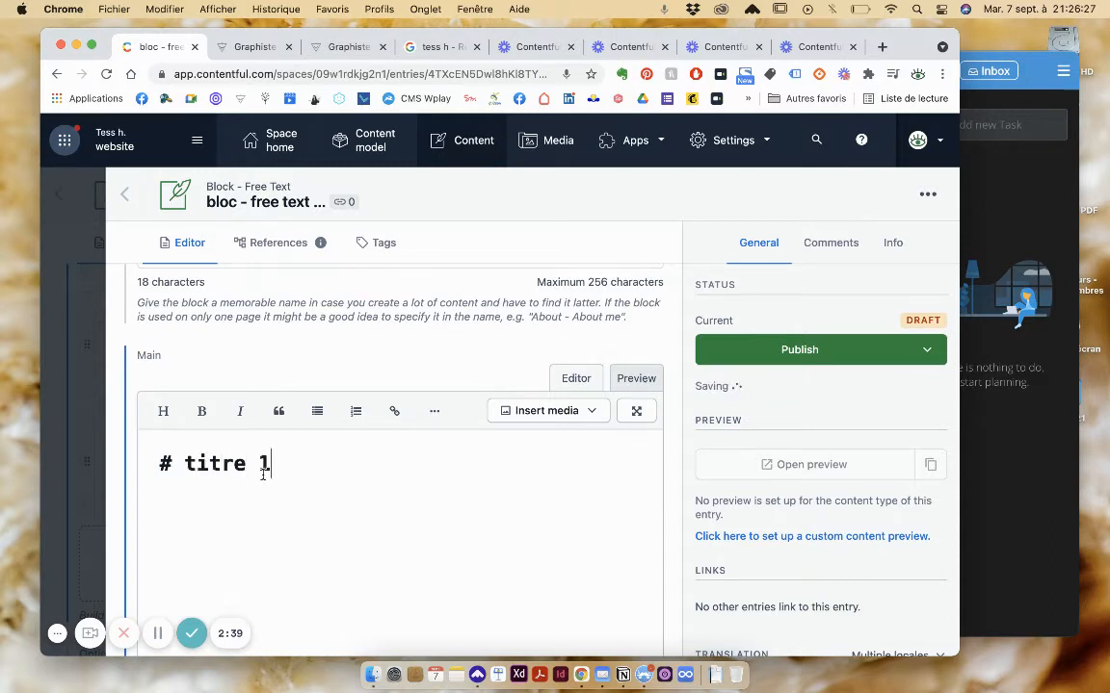
key("Return")
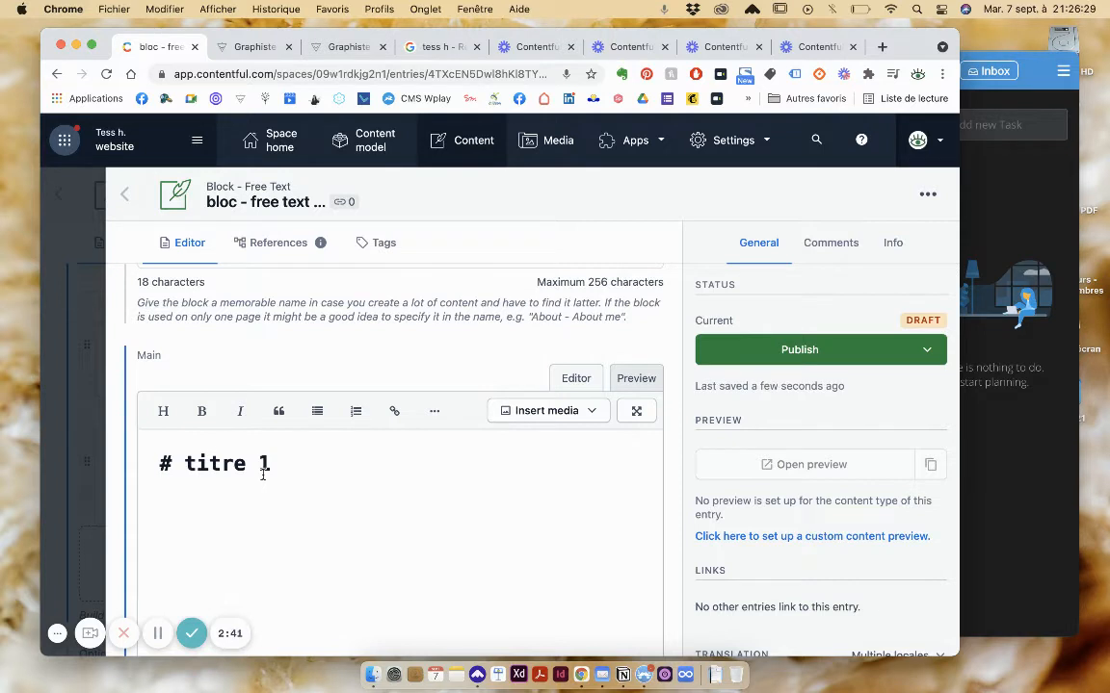
- Add the second- and third-level Markdown headings "## titre 2" and "### titre 3" below the first heading
type("## tit")
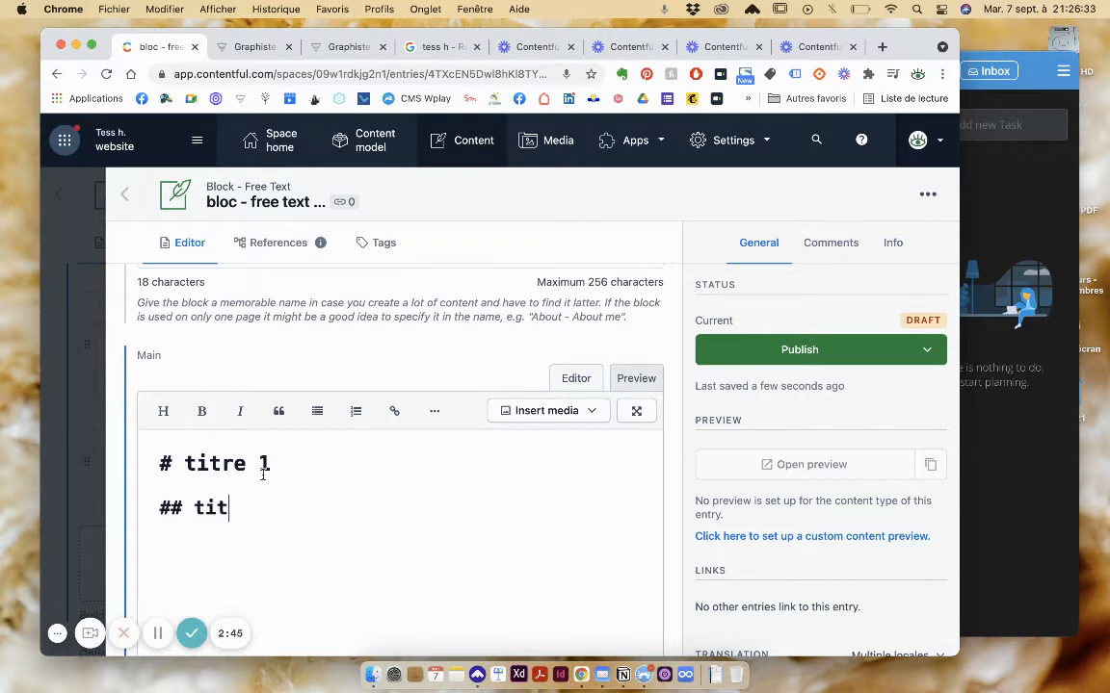
type("re 2")
key("Return")
type("###")
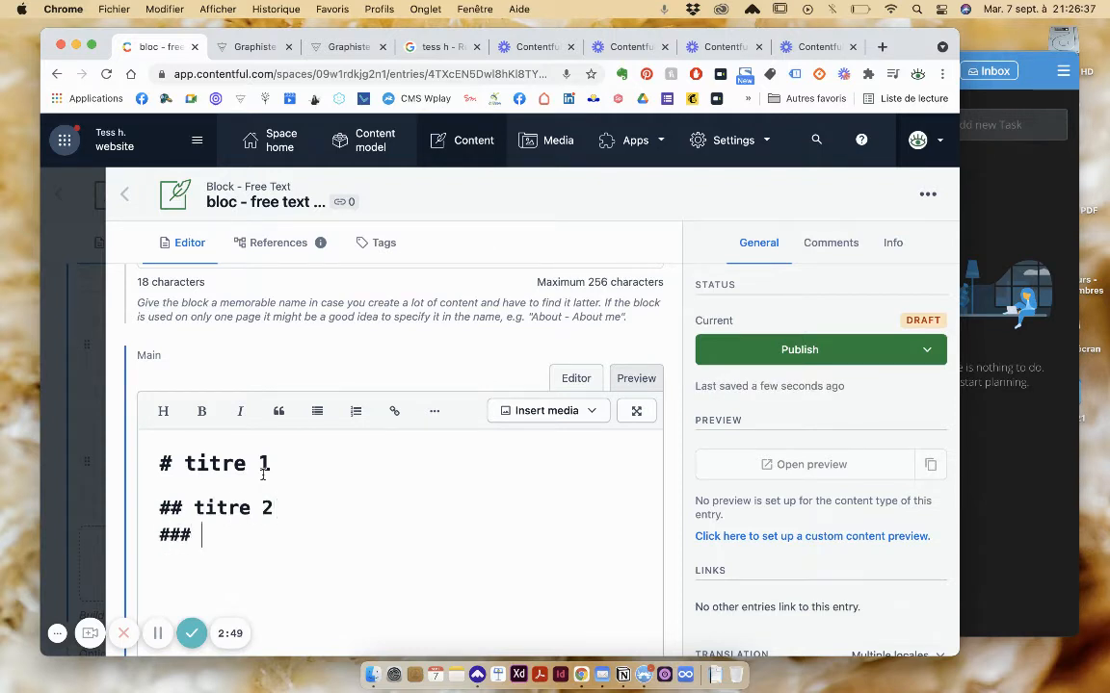
type(" titre ")
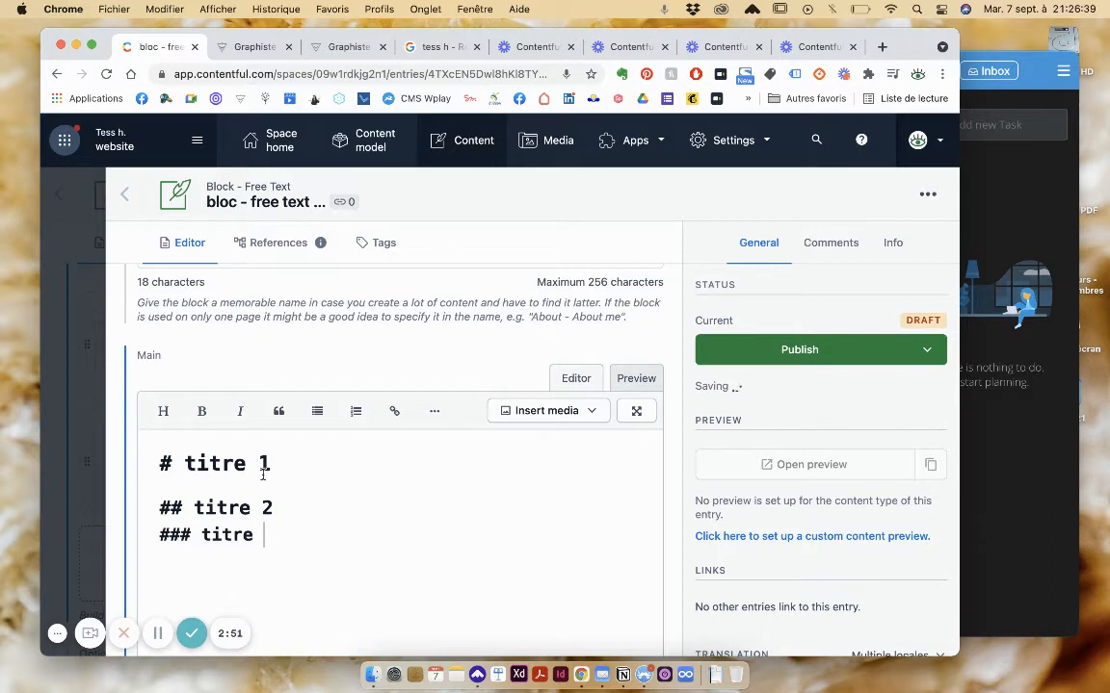
type("3")
key("Return")
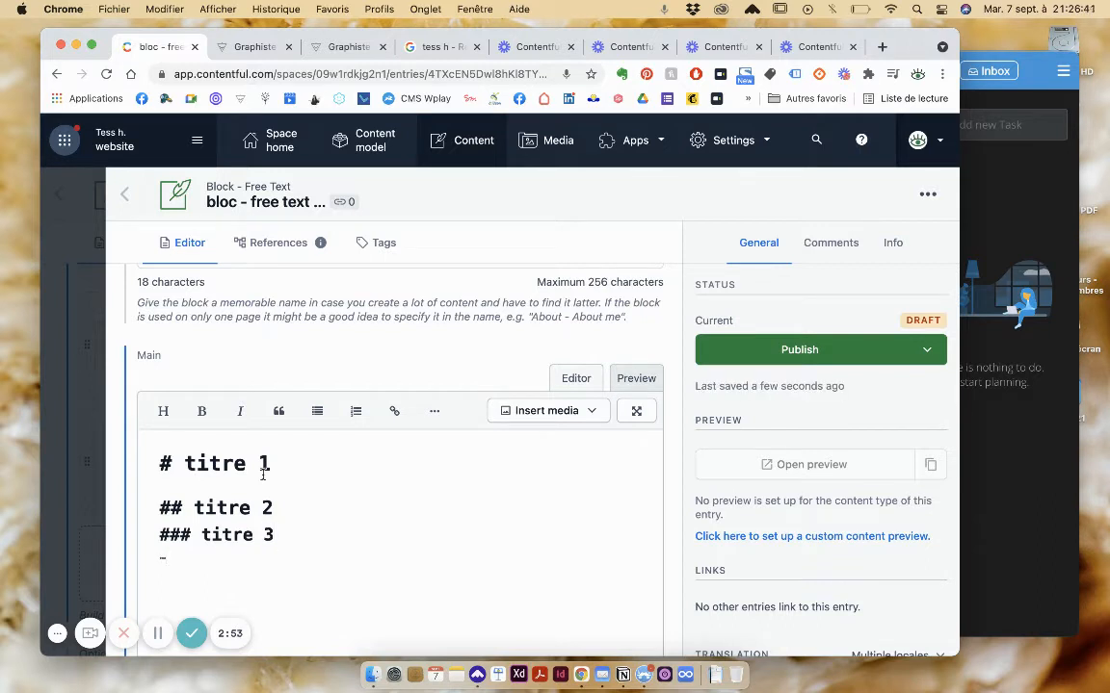
- Remove the blank line between the first two headings, and highlight the three heading lines and their # markers for comparison
left_click(151, 482)
key("BackSpace")
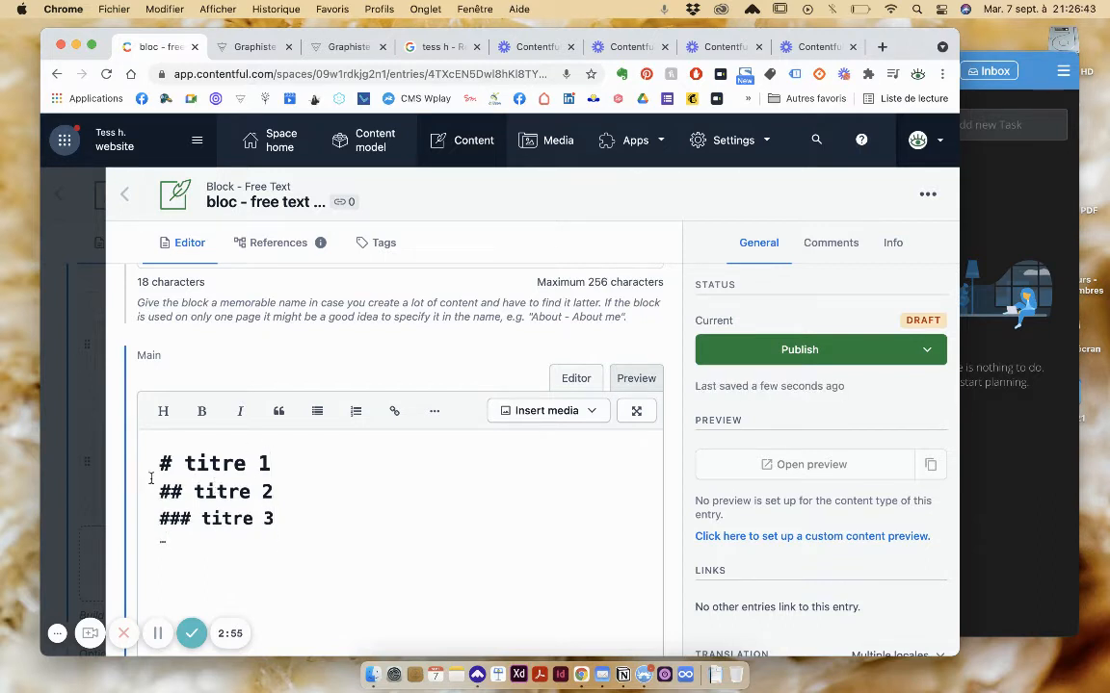
left_click_drag(147, 468, 252, 465)
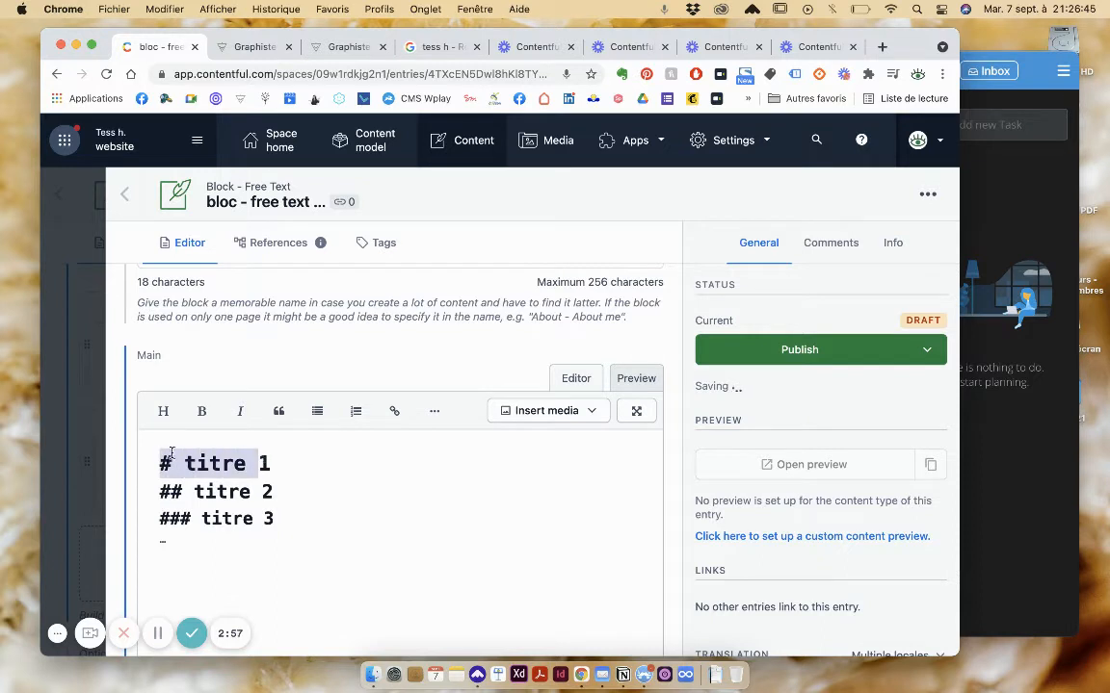
triple_click(231, 463)
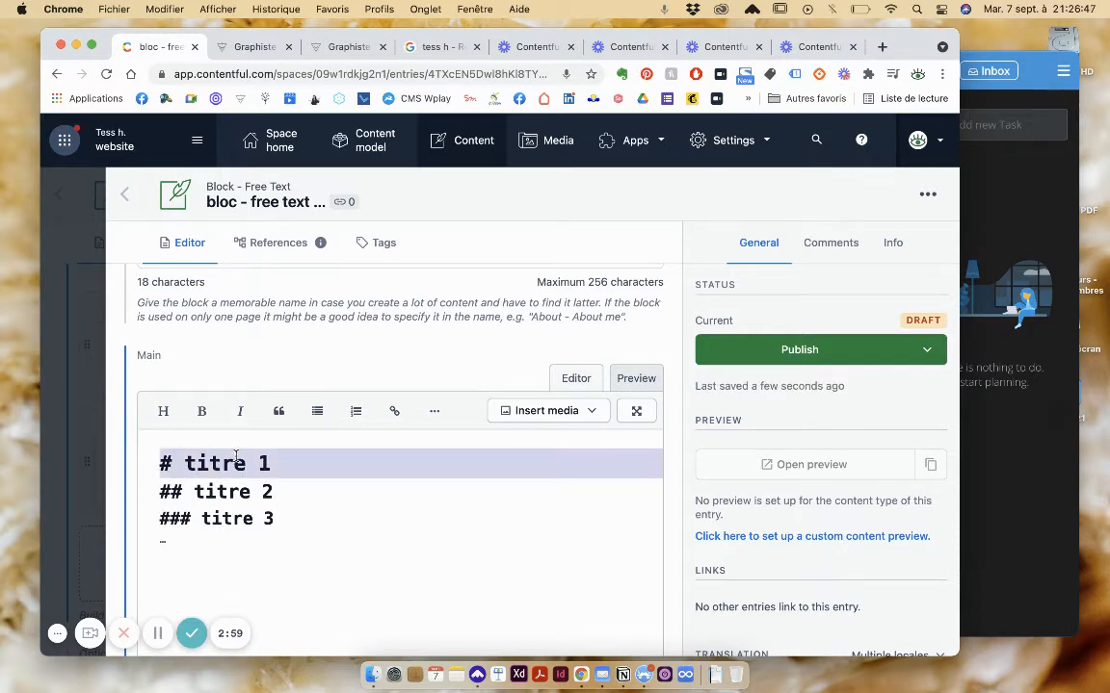
triple_click(238, 493)
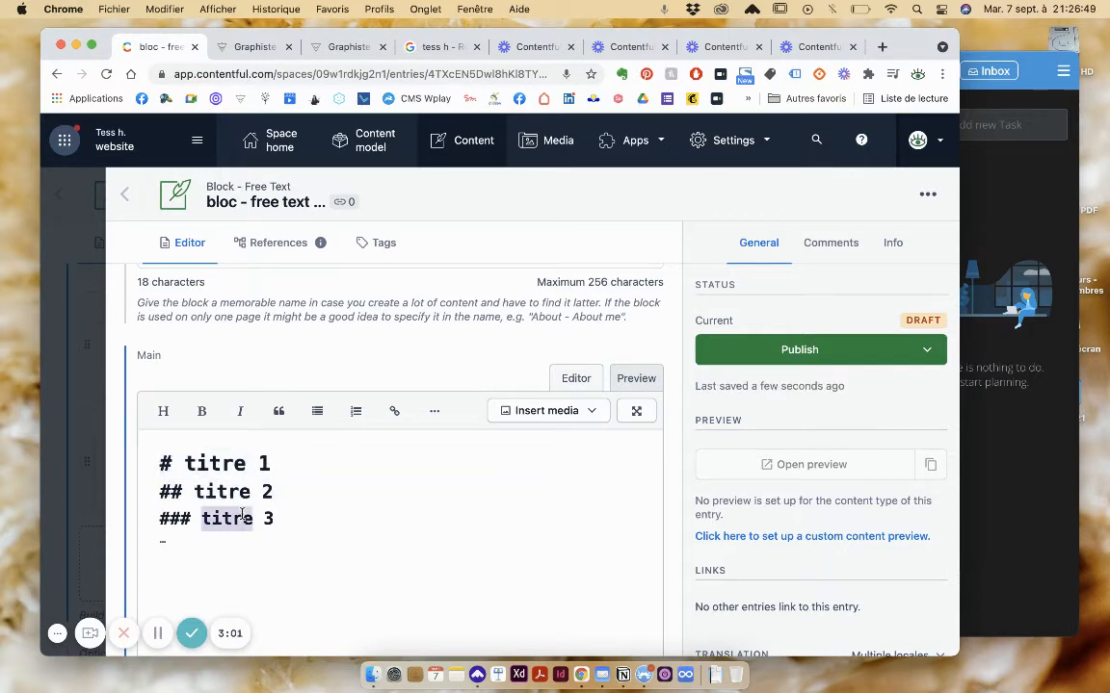
triple_click(242, 517)
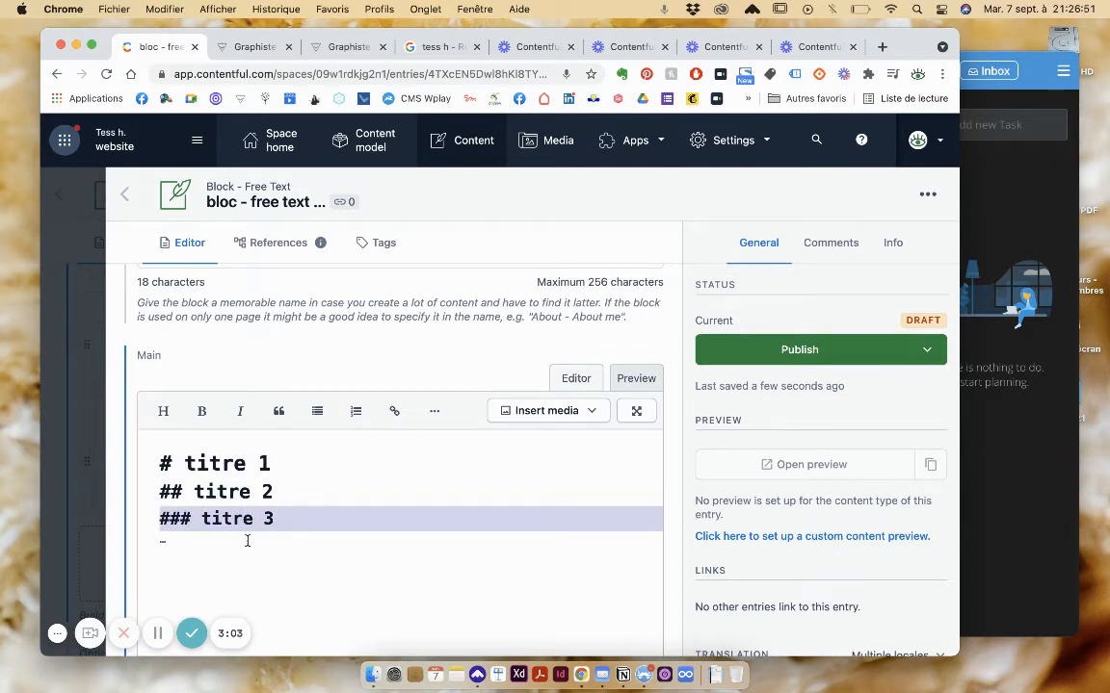
left_click(247, 541)
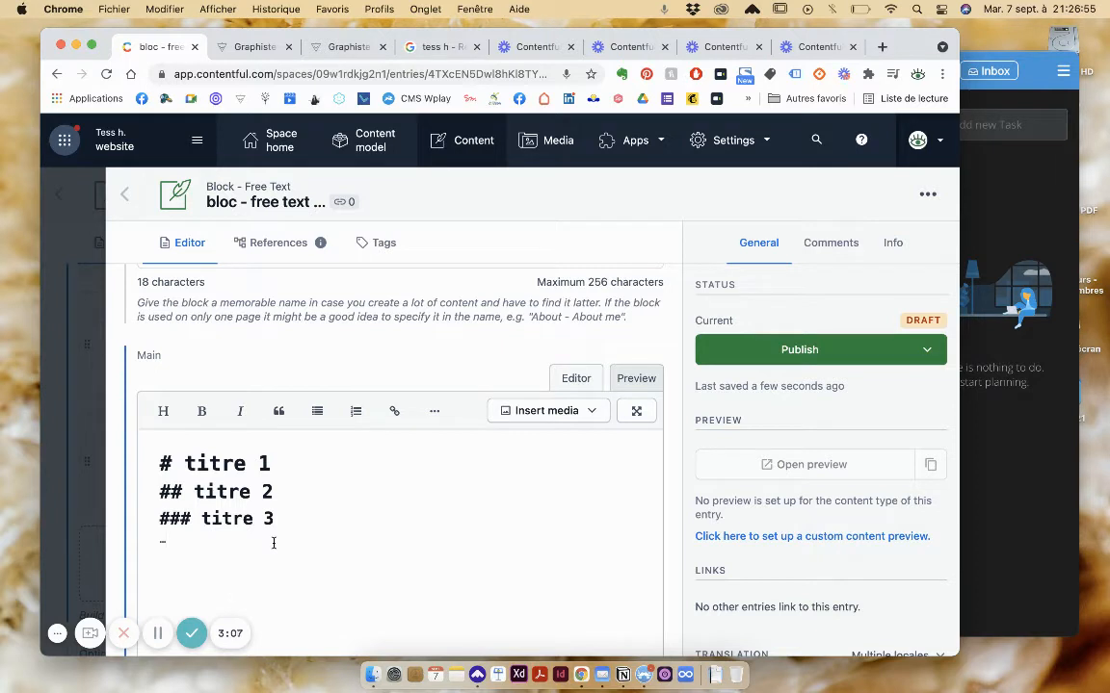
double_click(170, 492)
left_click_drag(161, 466, 180, 461)
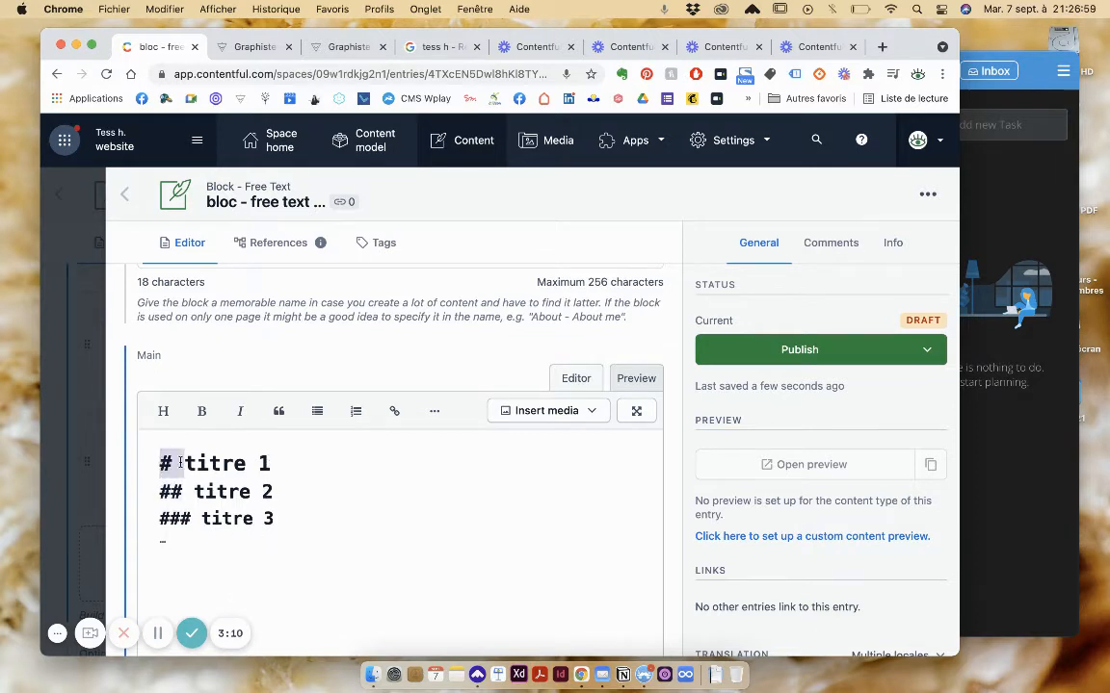
- Insert an empty line directly below the "# titre 1" heading
left_click(274, 459)
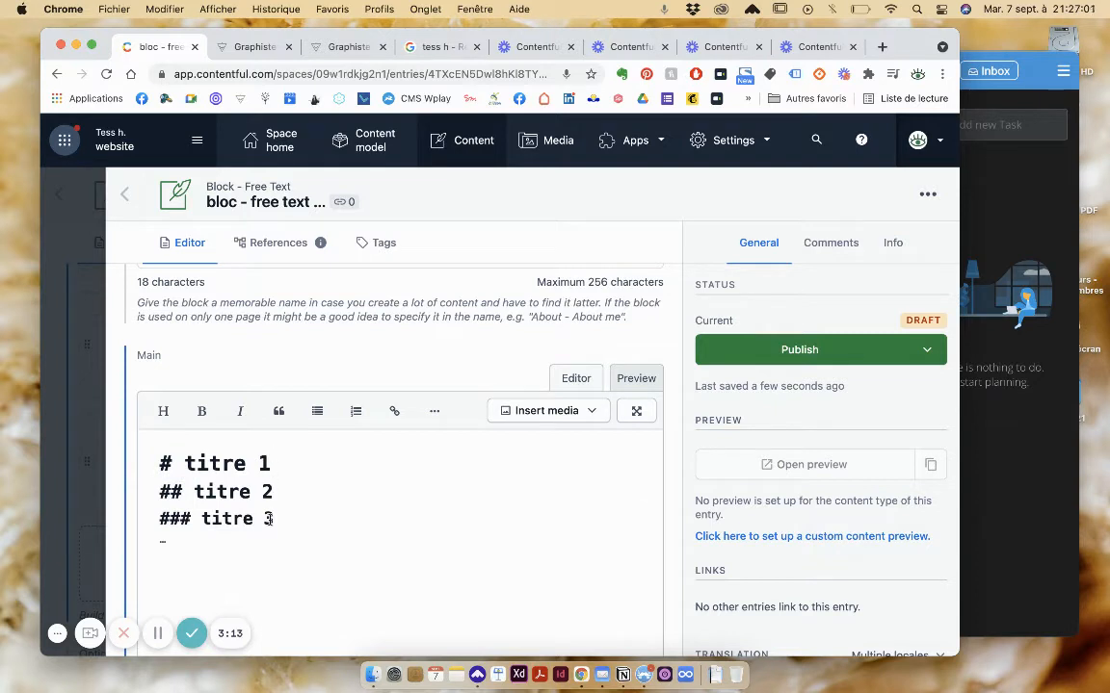
key("Return")
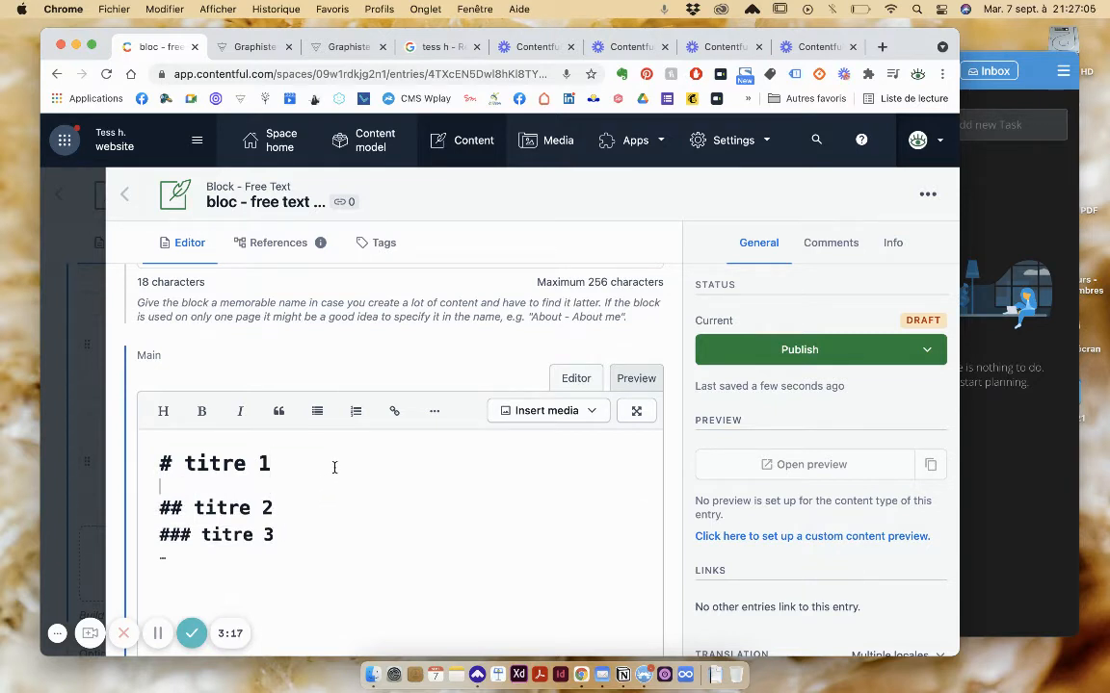
- Write the filler paragraph "mjdmkjsfmkjdhvjcxlknvlkcxjv sdfjlkxnclkxjc lmsjdlksjd ljsdlkjsdijwsd lkjlsdkjqsd." under the "# titre 1" heading
type("mjdmkjsfmkjdhvjcxlknvlkcxjv ")
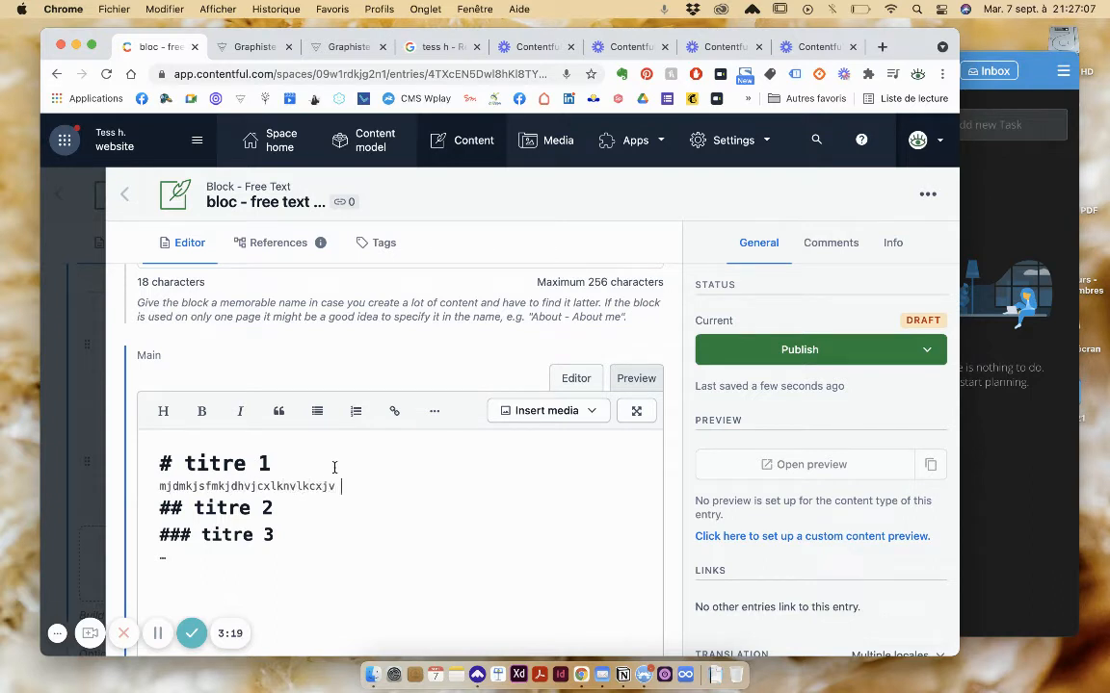
type("sdfjlkxnclkxjc lmsjdlksjd l")
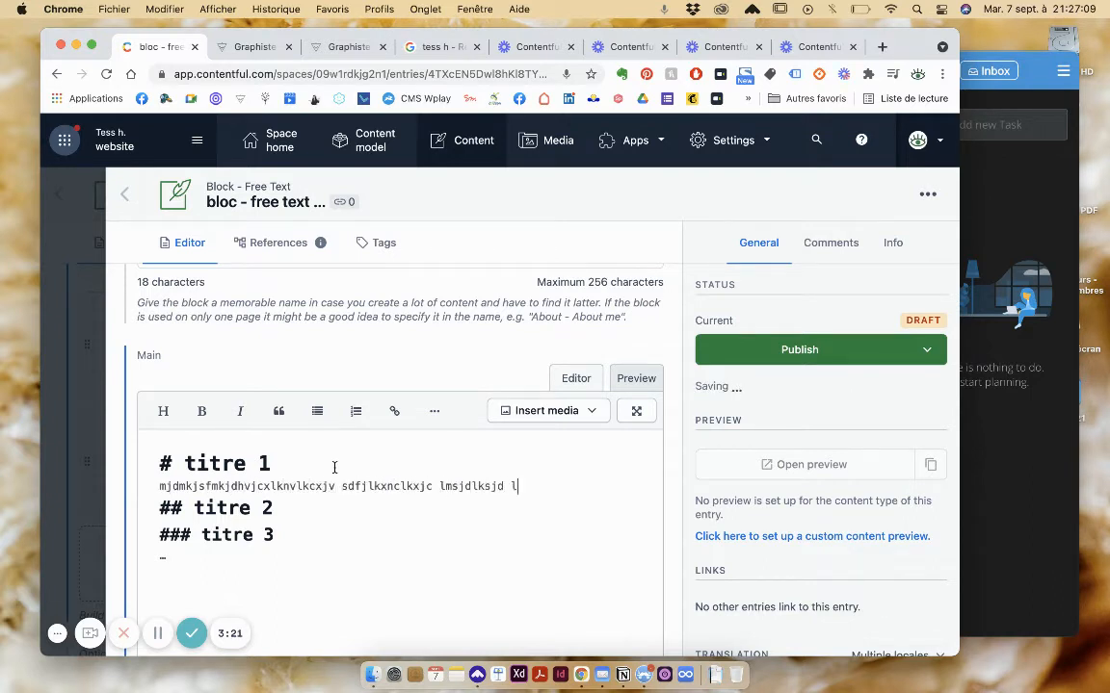
type("jsdlkjsdijwsd lkjlsdkjqsd")
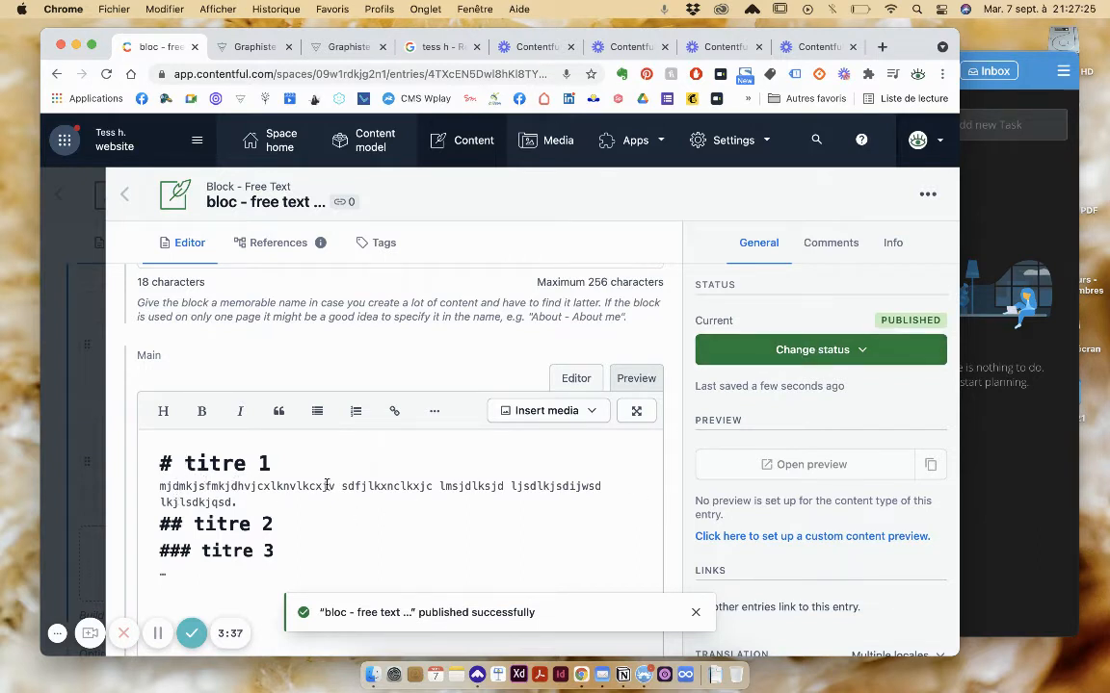
- Italicize the paragraph's second word "sdfjlkxnclkxjc" and make its third word "lmsjdlksjd" bold
double_click(393, 486)
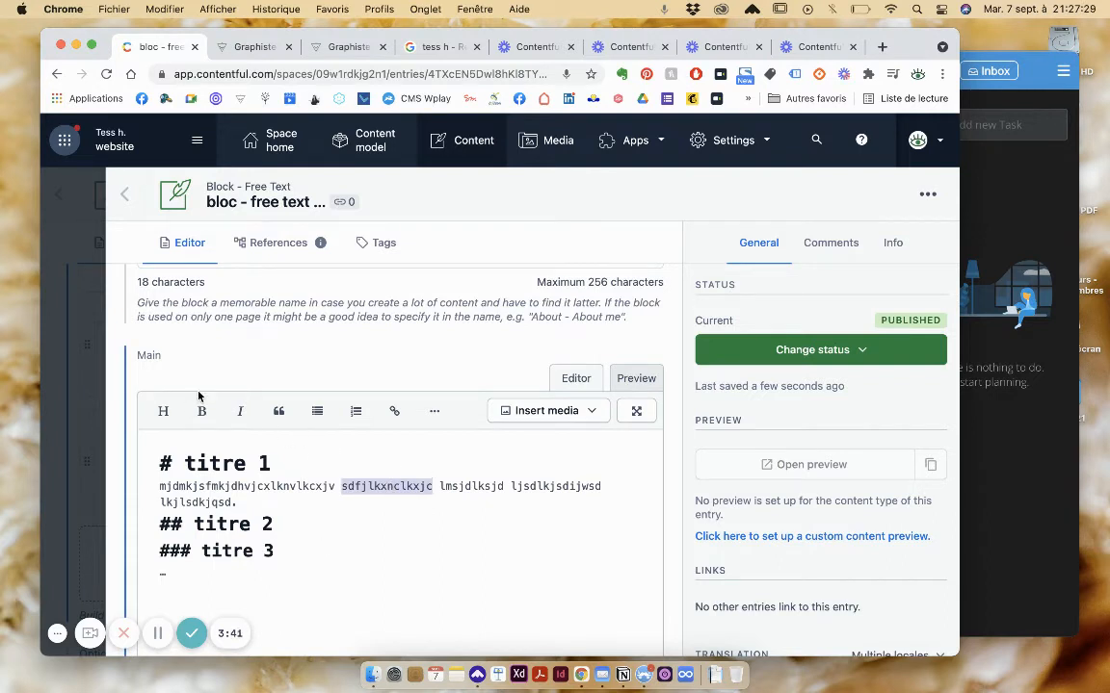
left_click(240, 416)
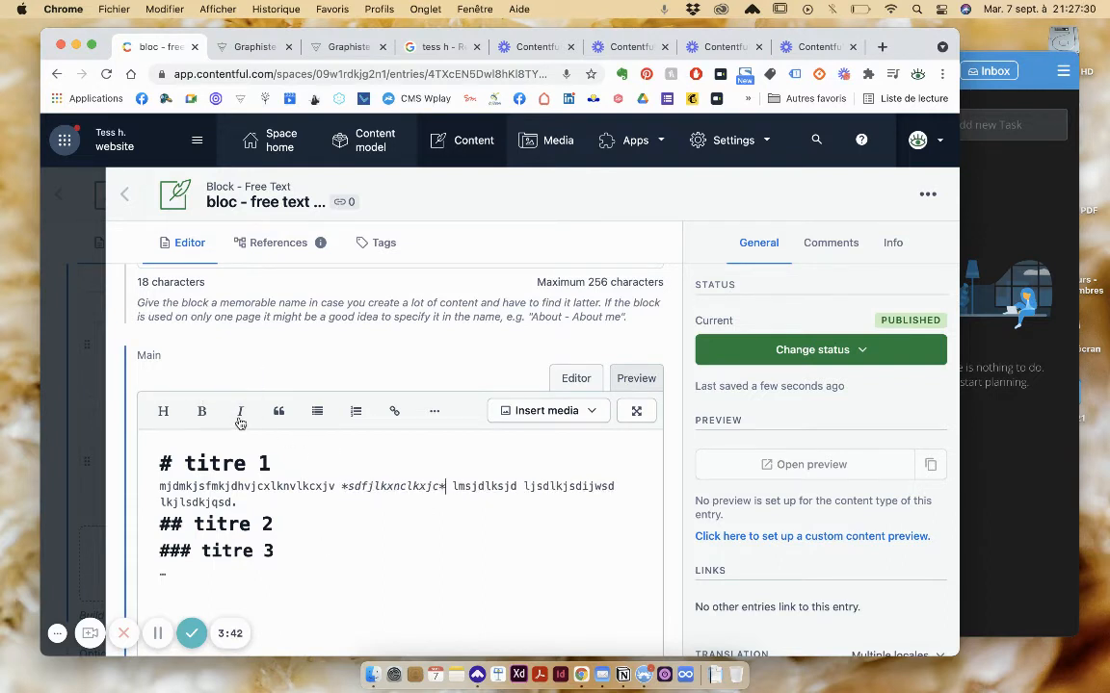
double_click(485, 487)
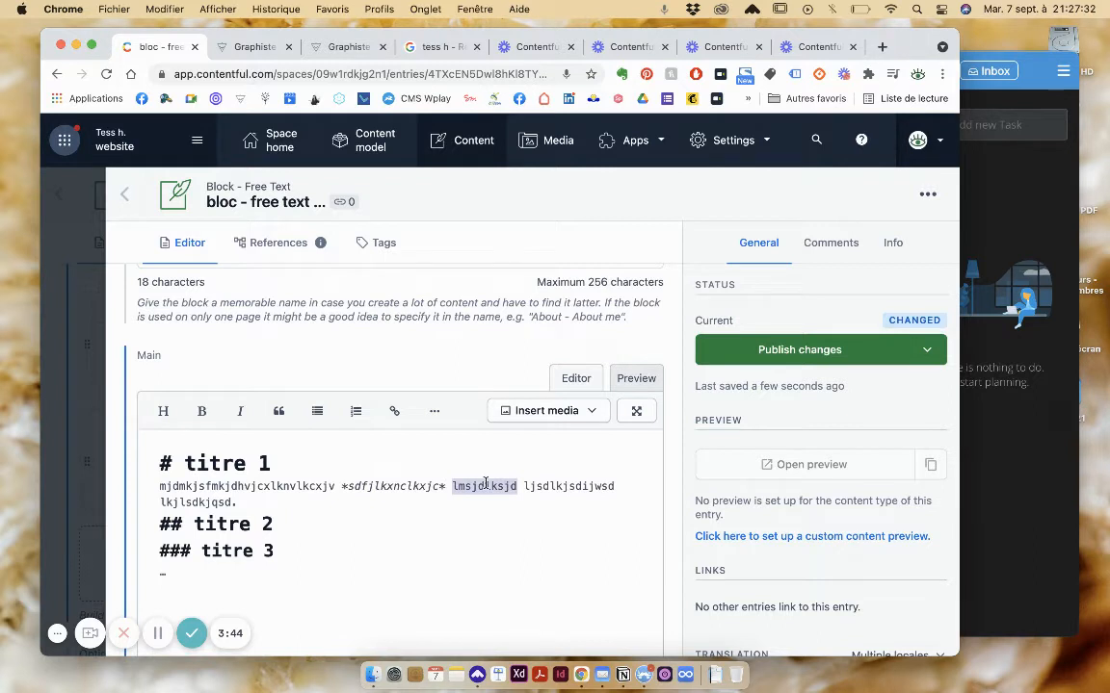
left_click(201, 413)
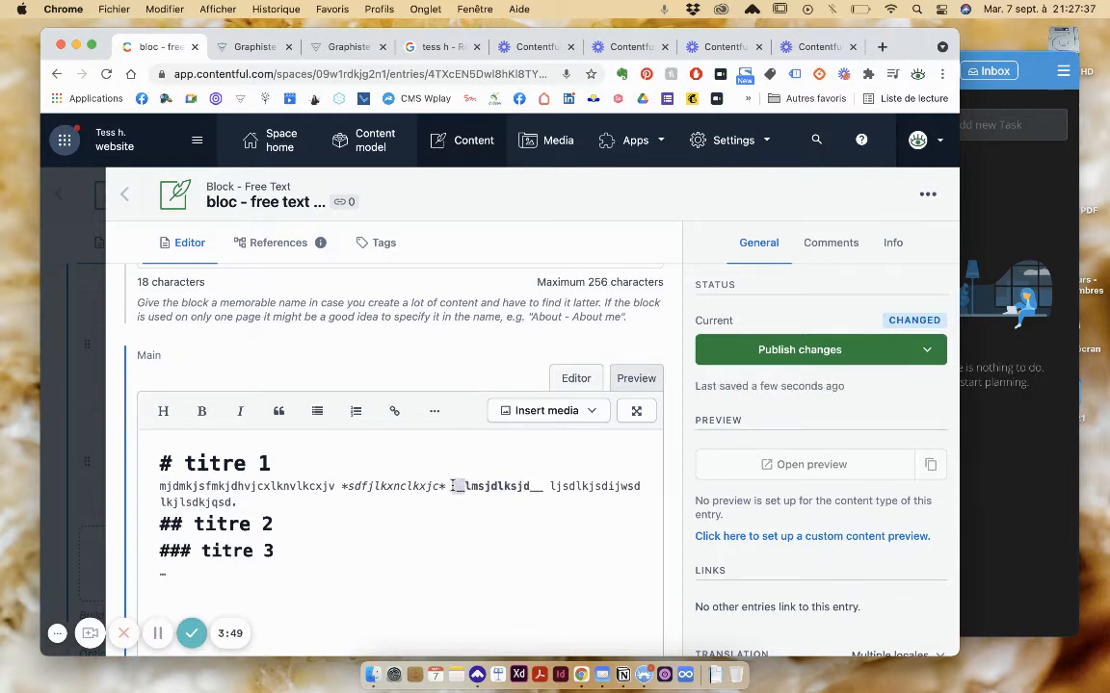
- Insert an empty line between the filler paragraph and the "## titre 2" heading
left_click(379, 528)
key("Return")
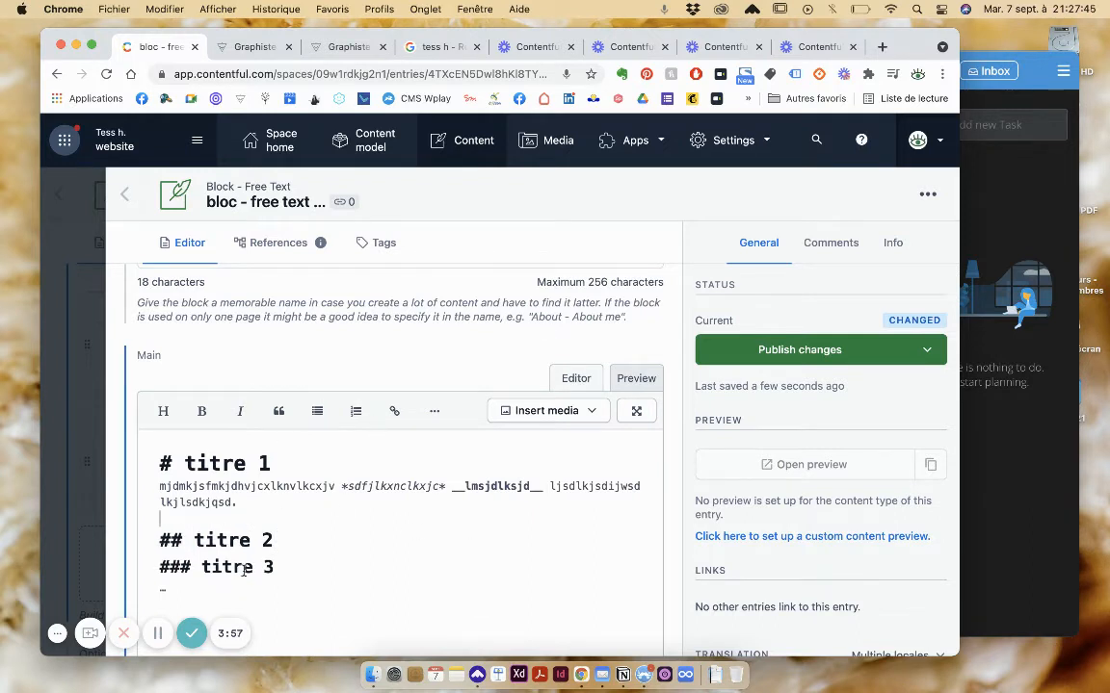
- Join the filler paragraph onto the "# titre 1" heading line, and restore the line break between them
left_click_drag(289, 465, 296, 478)
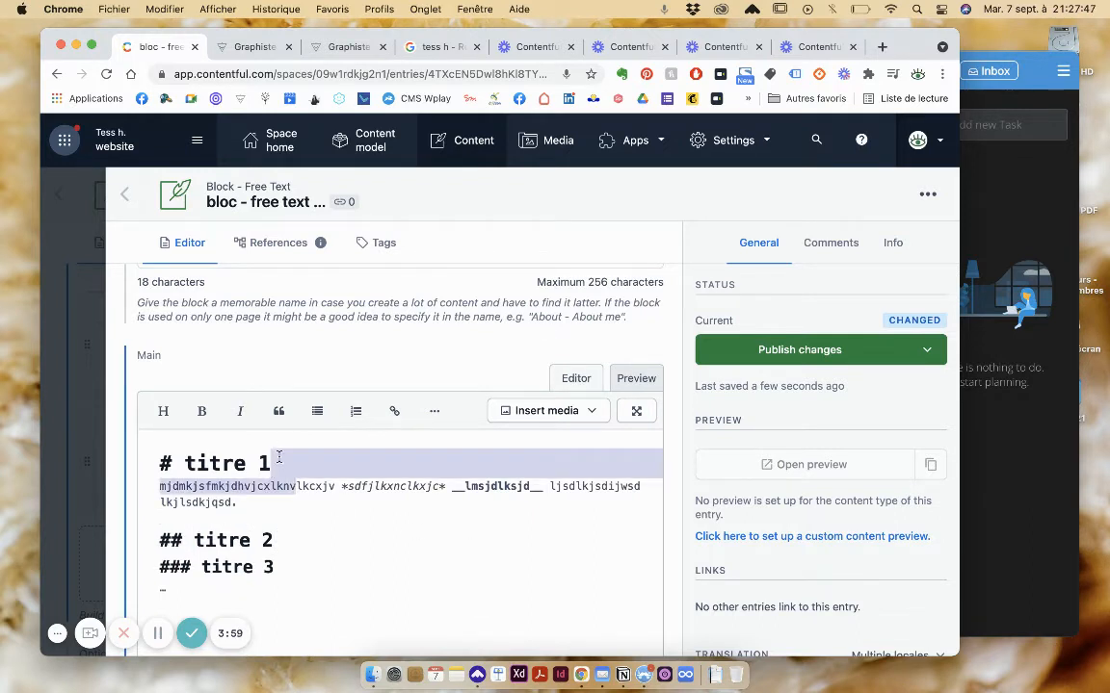
left_click(277, 487)
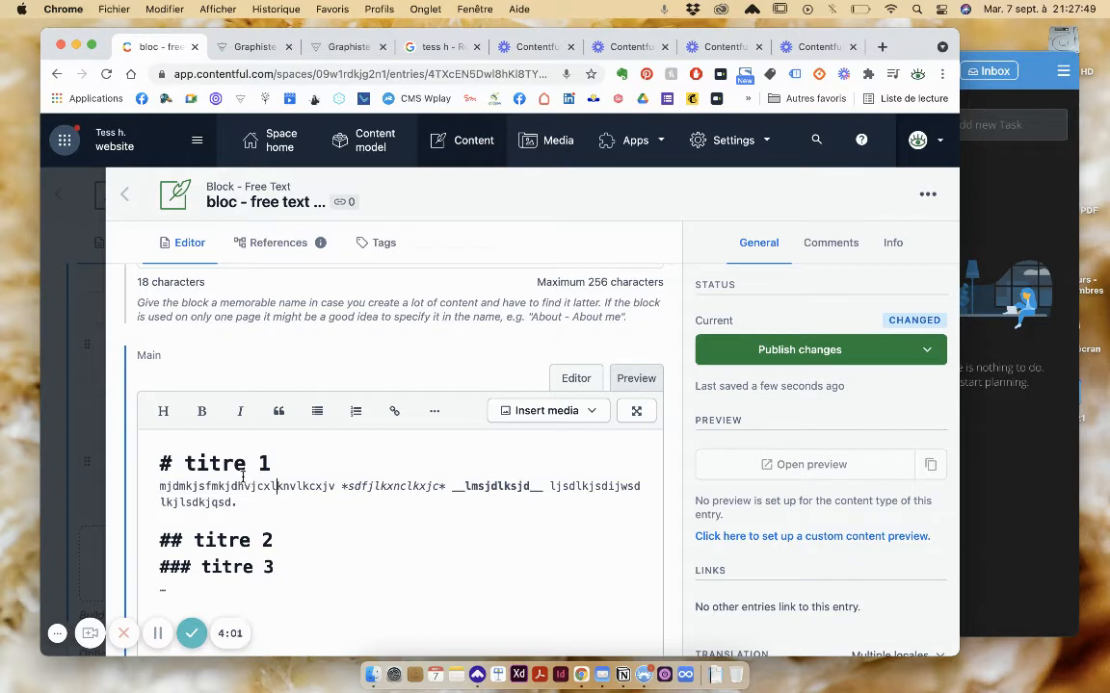
left_click(159, 487)
key("BackSpace")
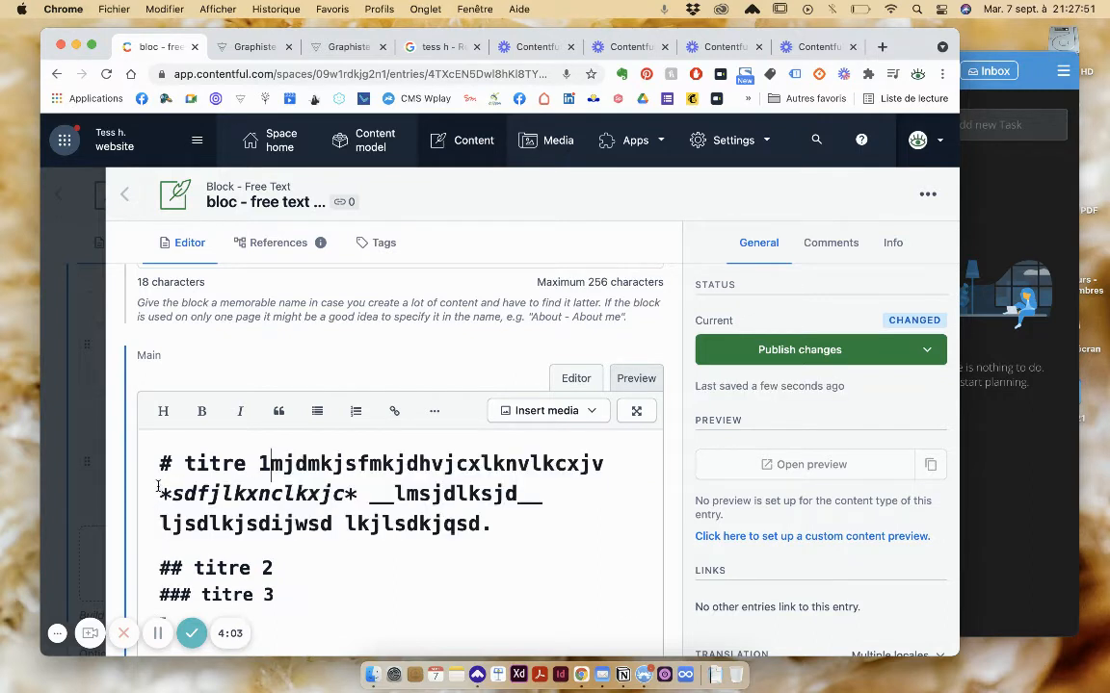
key("Return")
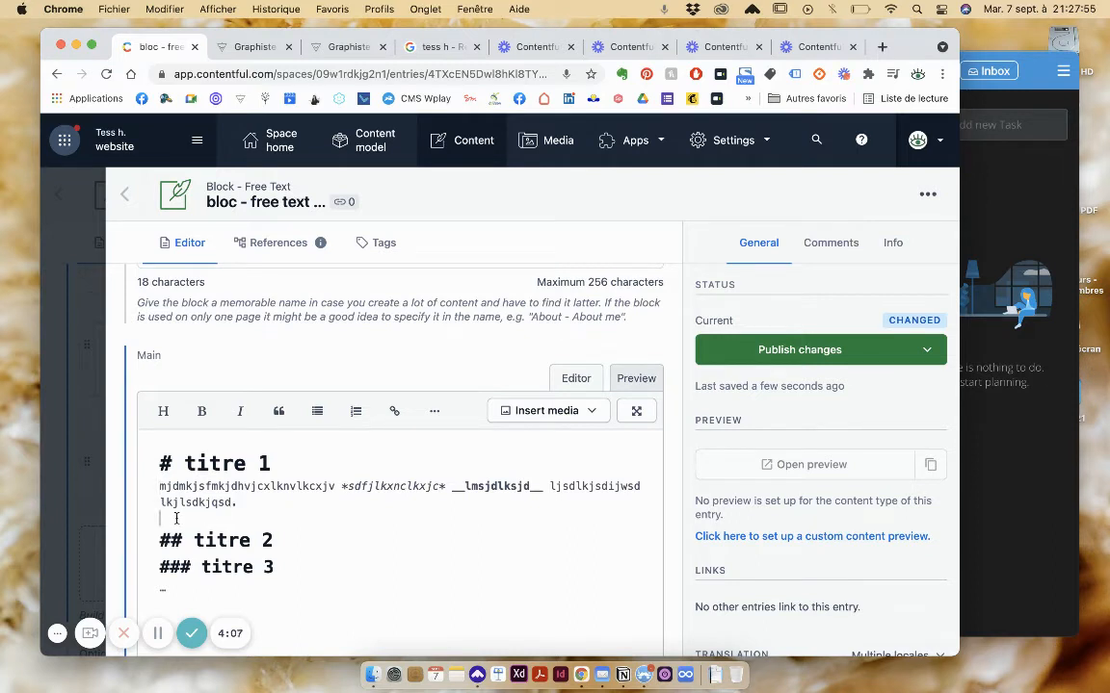
- Publish the changes to the free text block
left_click(811, 350)
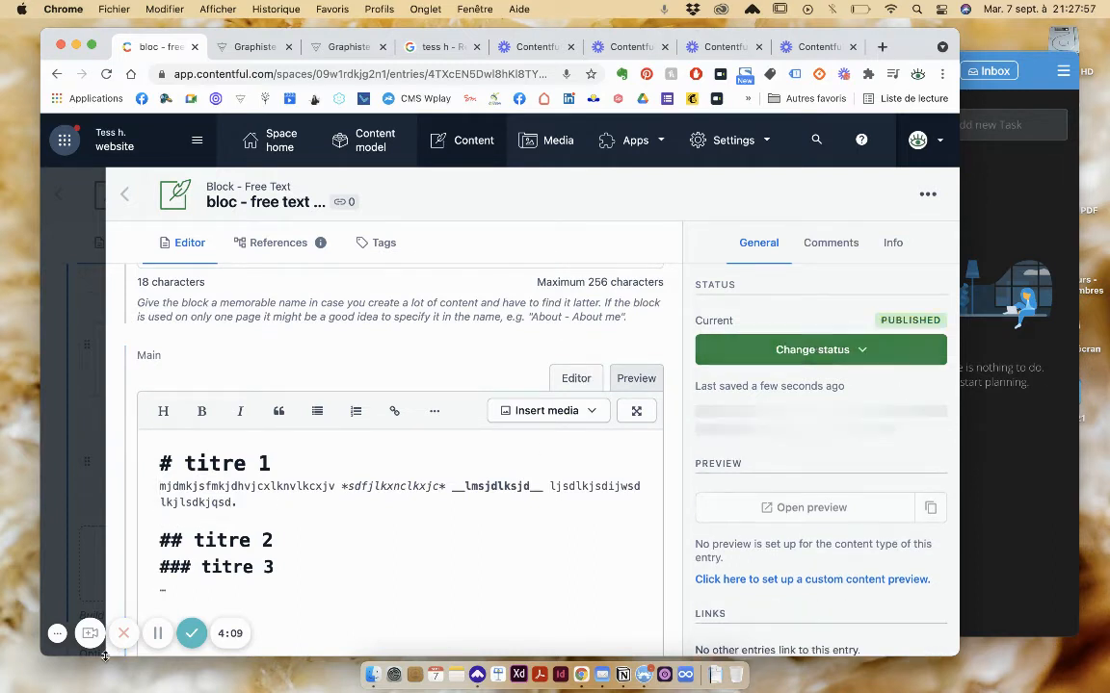
- Add an exclamation mark, a question mark and a colon after the paragraph's final period, with the colon on its own line
left_click(260, 507)
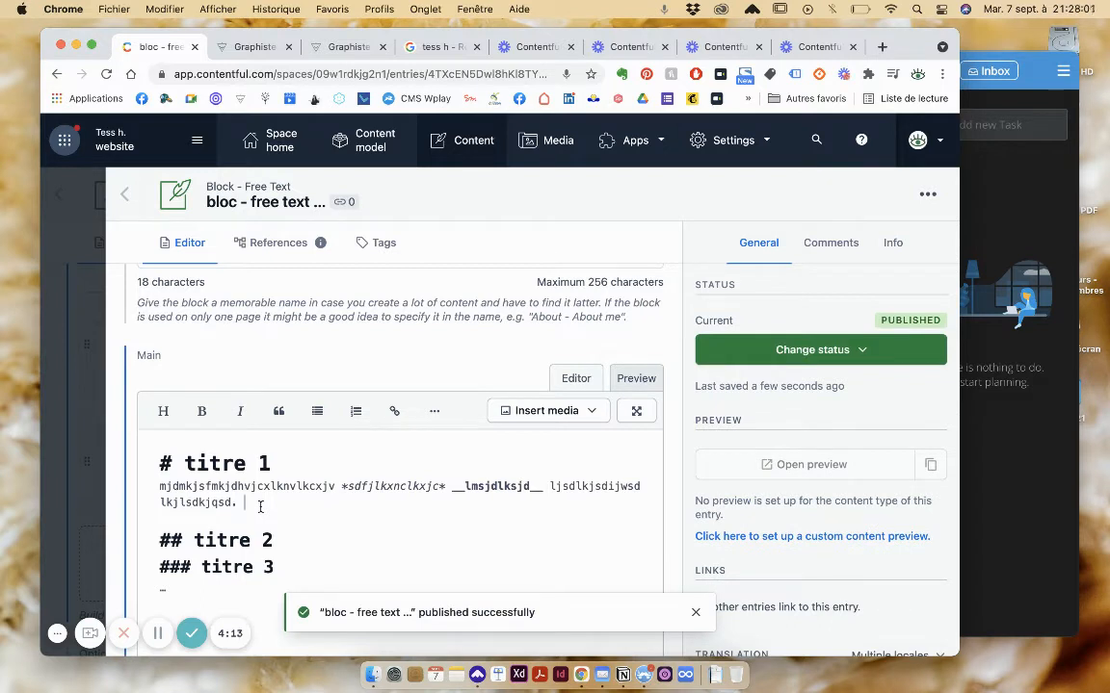
type("! ")
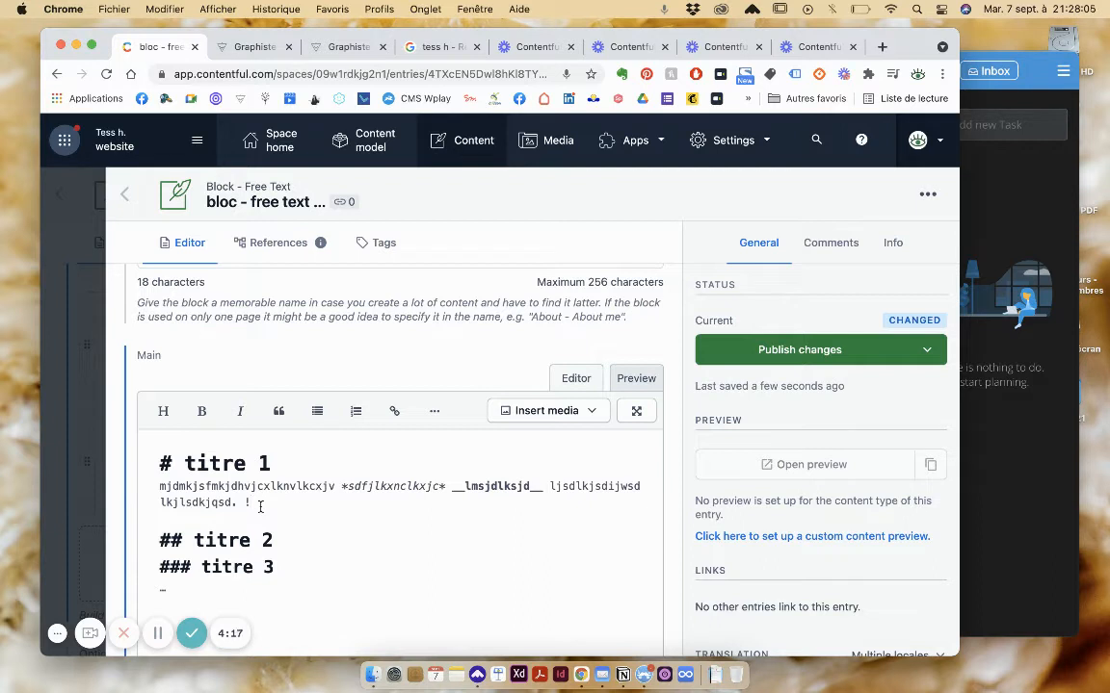
type("?")
left_click(270, 502)
key("Return")
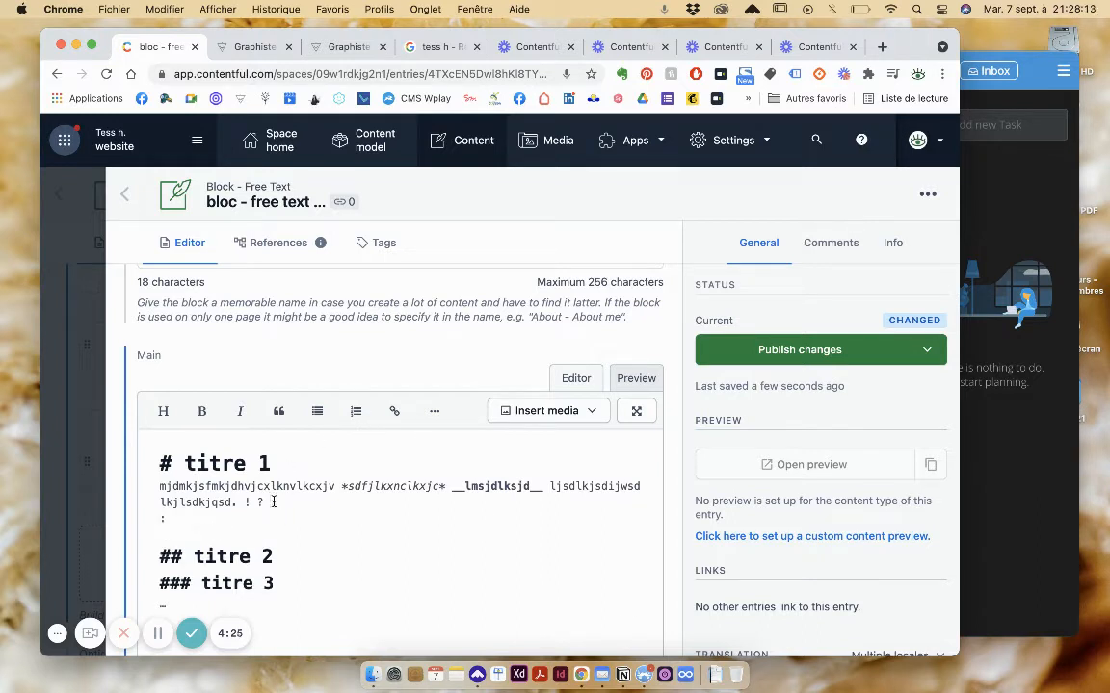
- Remove the line break and other punctuation before the colon so the paragraph ends in a colon, and start a new line below it
key("BackSpace")
key("BackSpace")
key("BackSpace")
key("BackSpace")
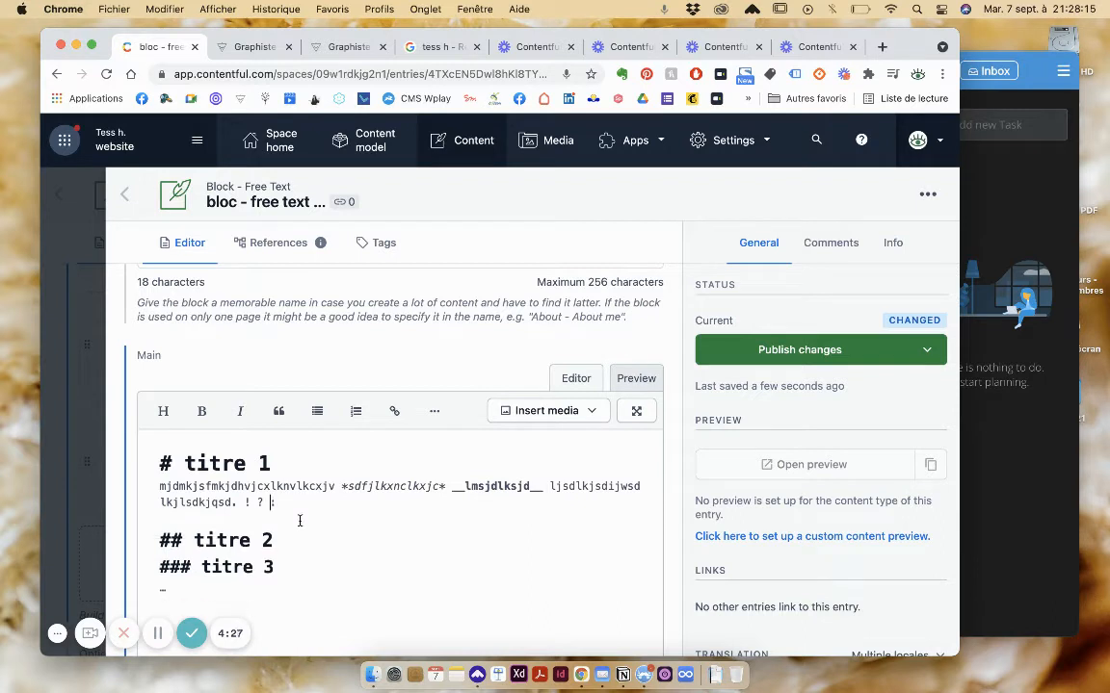
key("BackSpace")
key("BackSpace")
key("Return")
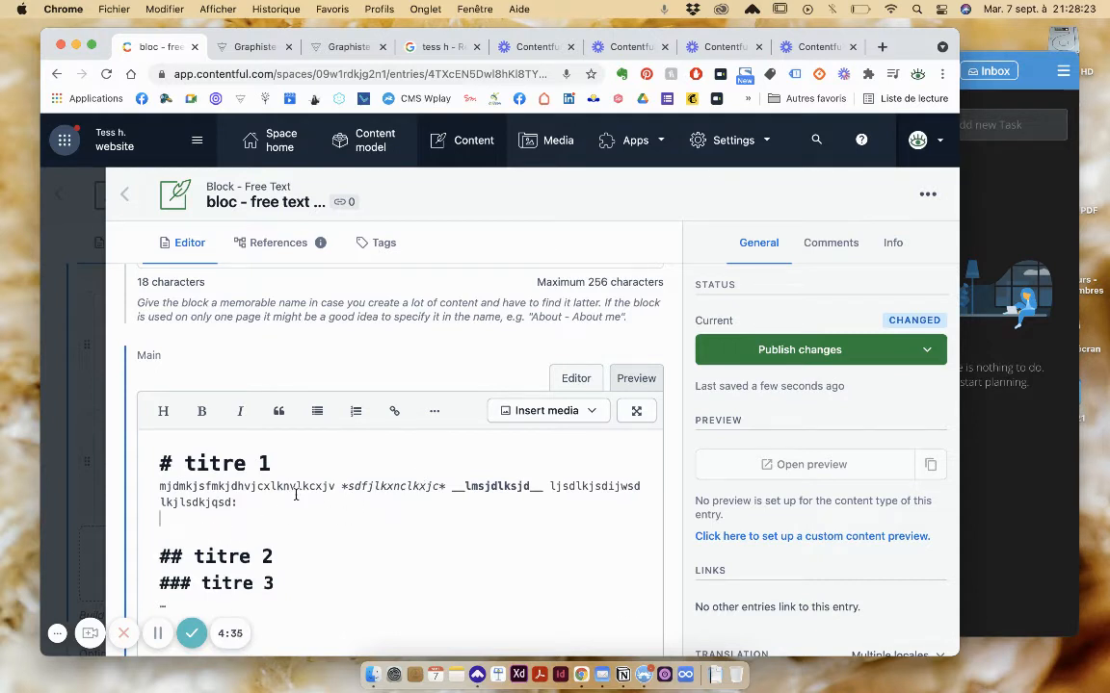
- Write four filler lines below the colon: "lkjfjxcf", "lhfdmjfg", "ldfihdpi" and "lkilj"
type("lkjfjxcf")
key("Return")
type("lhfdmjfg")
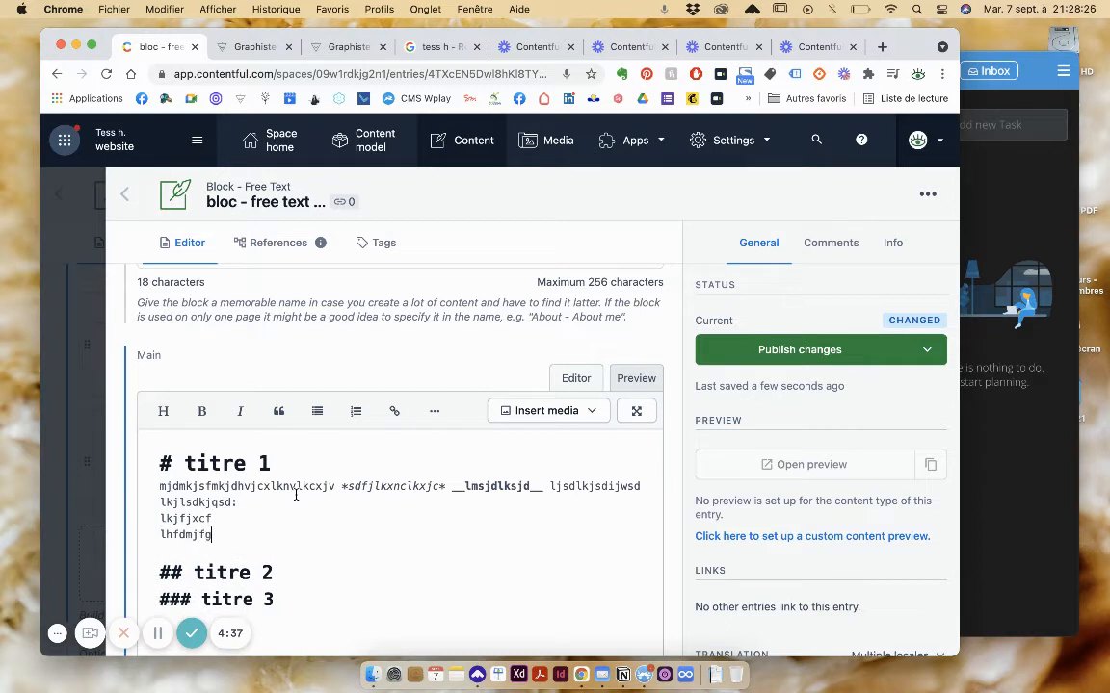
key("Return")
type("ldfihdpi")
key("Return")
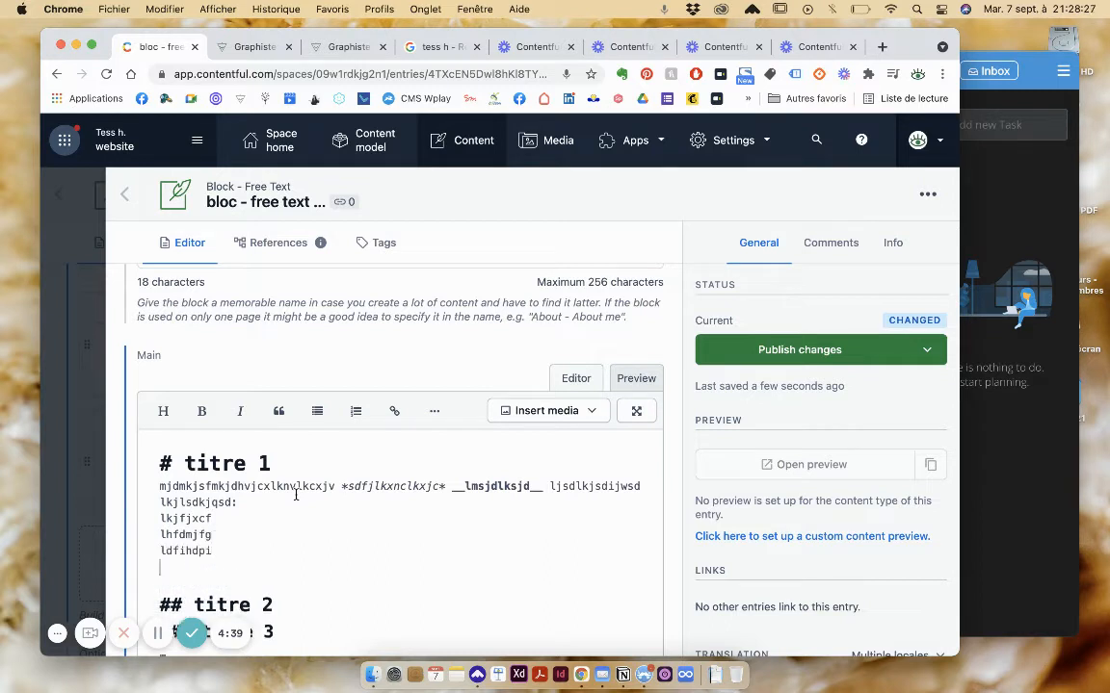
type("lkilj")
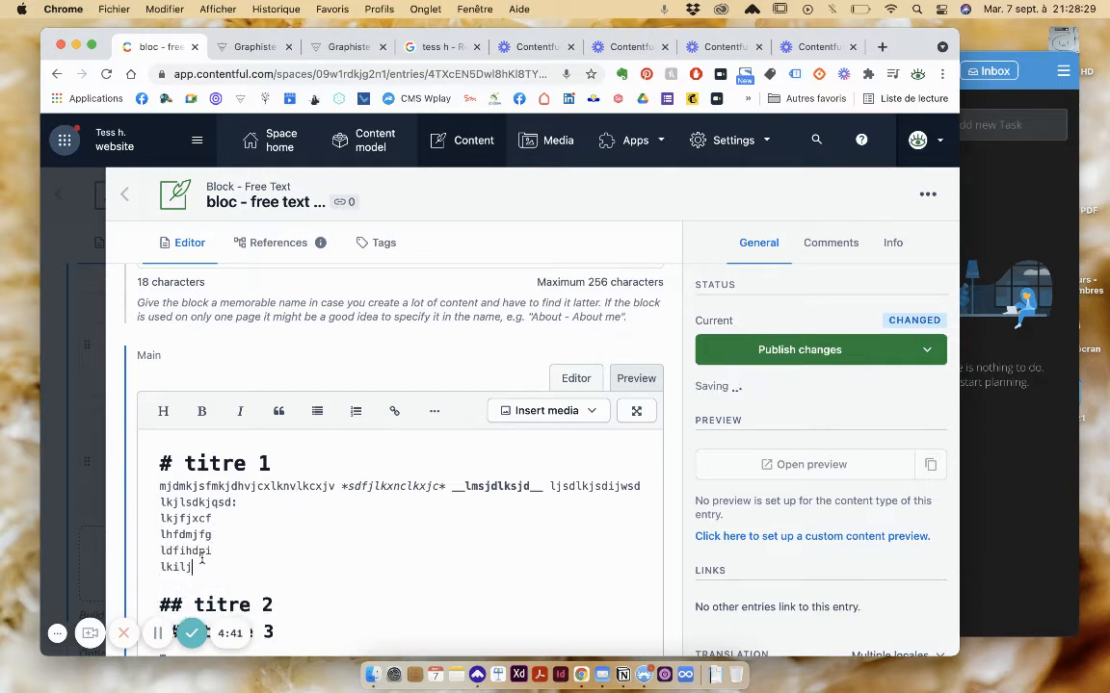
- Format the four filler lines as a bulleted list and highlight the dash of the first item
left_click(158, 529, "shift")
left_click(159, 518, "shift")
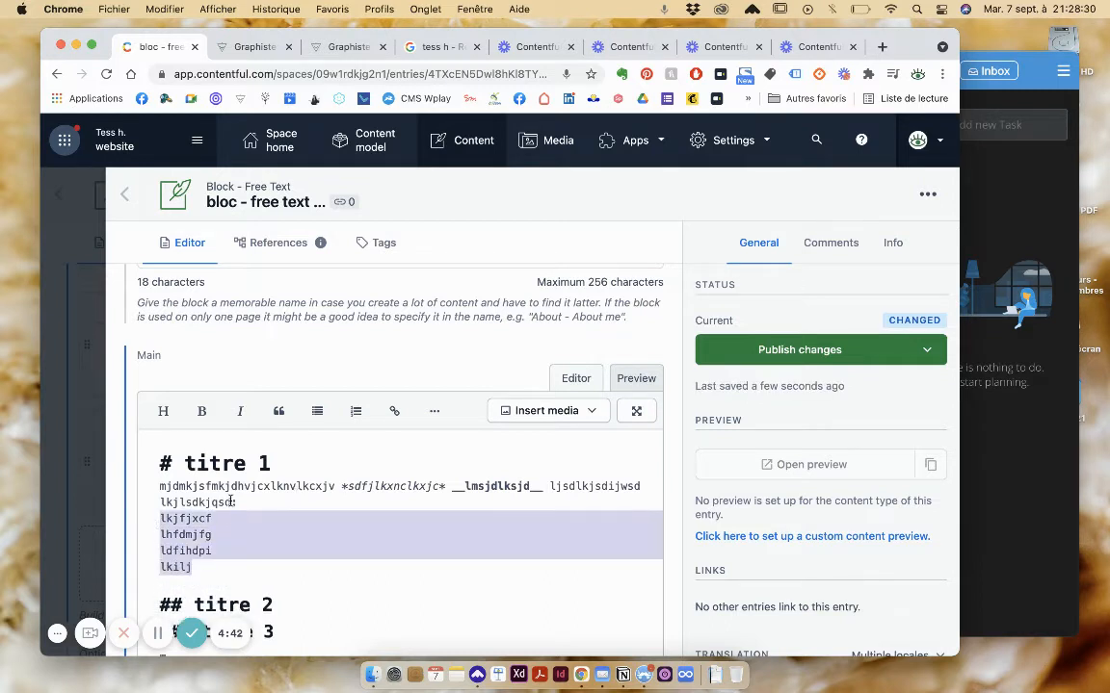
left_click(317, 411)
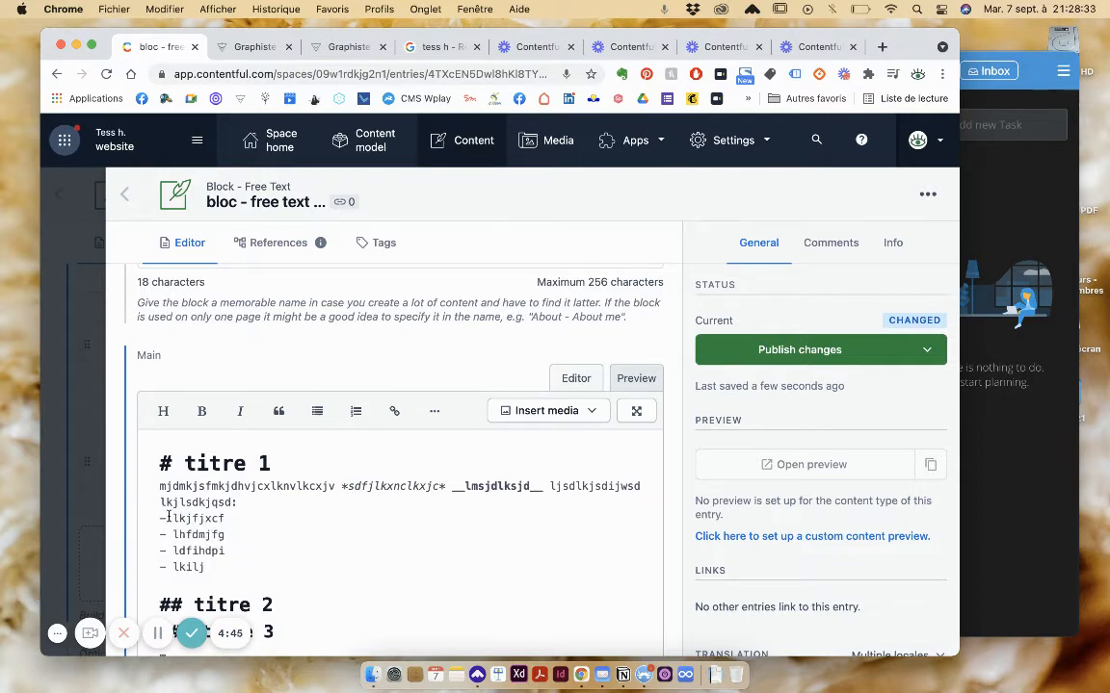
left_click_drag(166, 519, 160, 519)
left_click(253, 562)
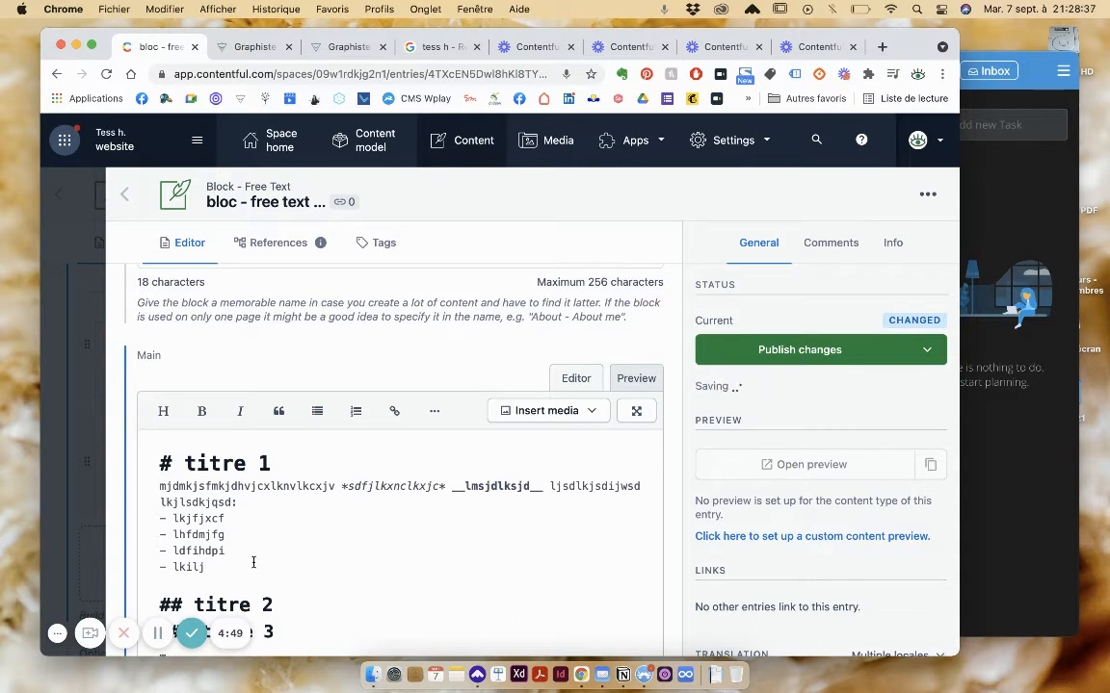
- Convert the four-item list to a numbered list and make its second item, "lhfdmjfg", a Heading 2
left_click_drag(210, 575, 155, 523)
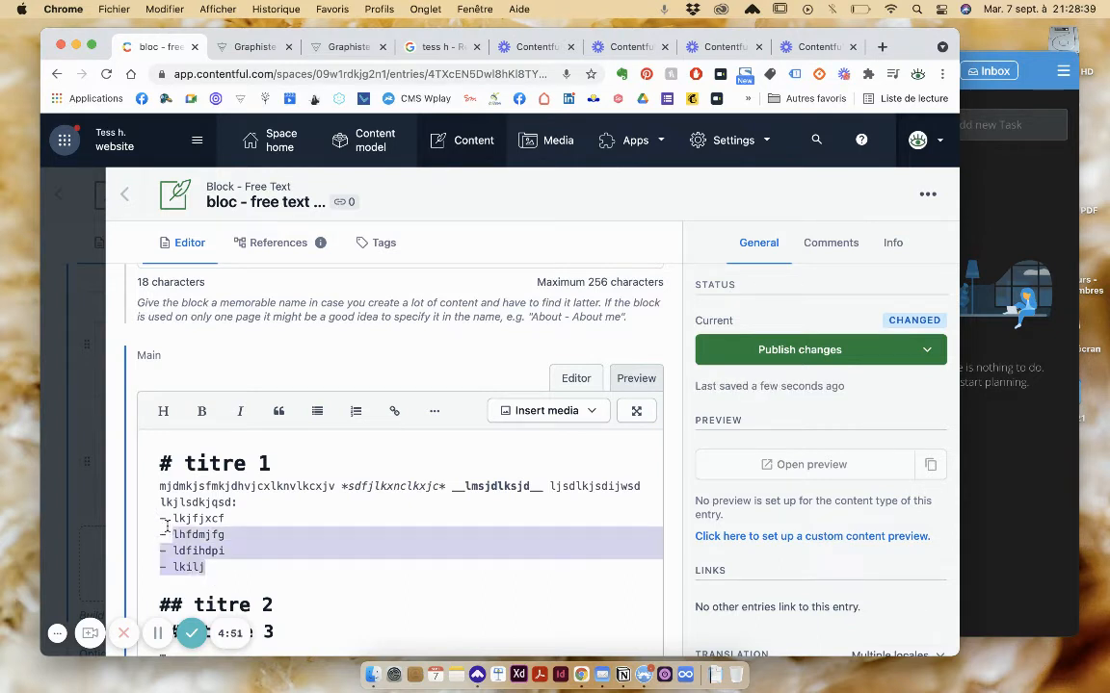
left_click(356, 413)
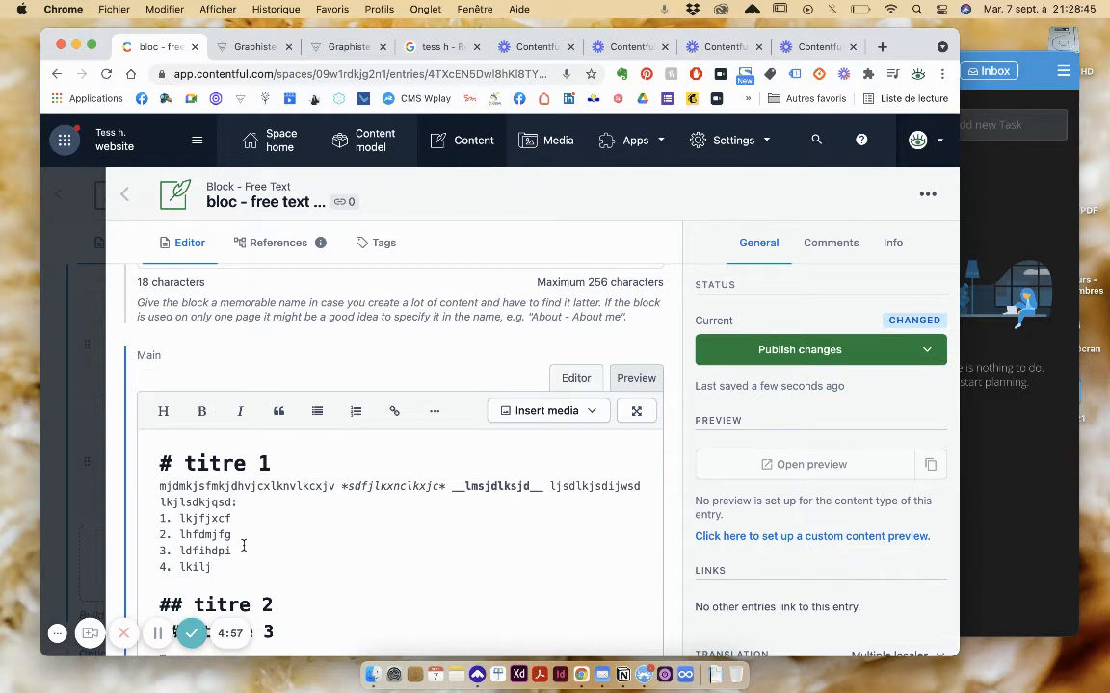
left_click_drag(232, 535, 157, 534)
left_click(166, 411)
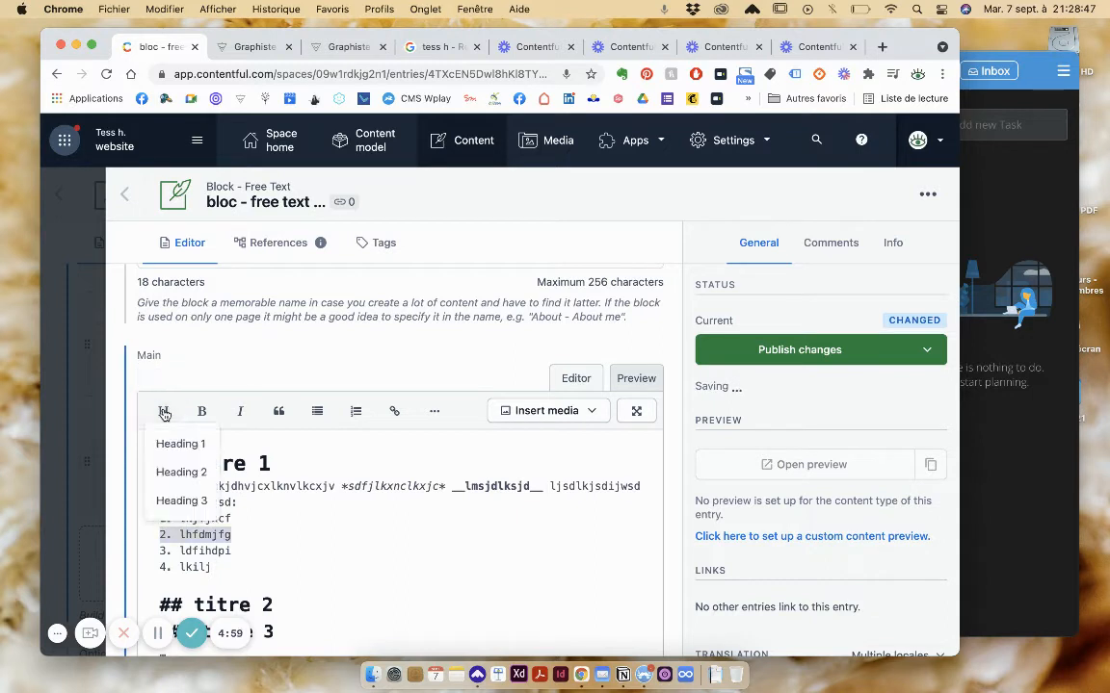
left_click(170, 470)
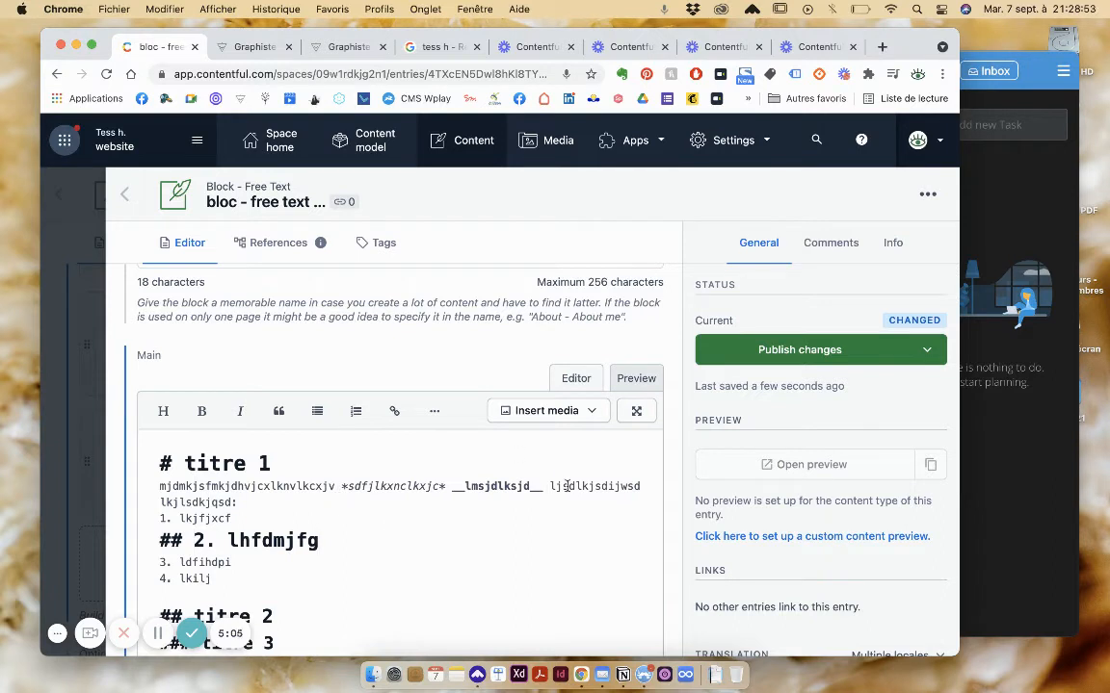
- Write "faire un lien vers un autre site" on a separate line below the numbered list, leaving an empty line between them
scroll(567, 547, "down", 1)
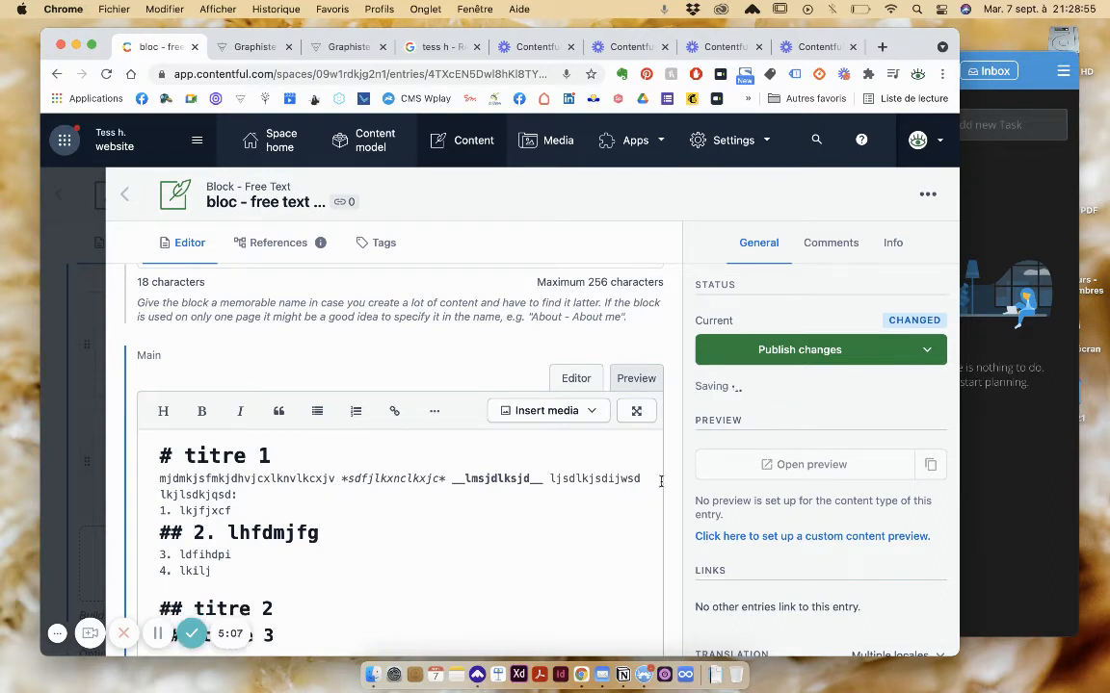
scroll(667, 478, "down", 1)
scroll(667, 479, "down", 5)
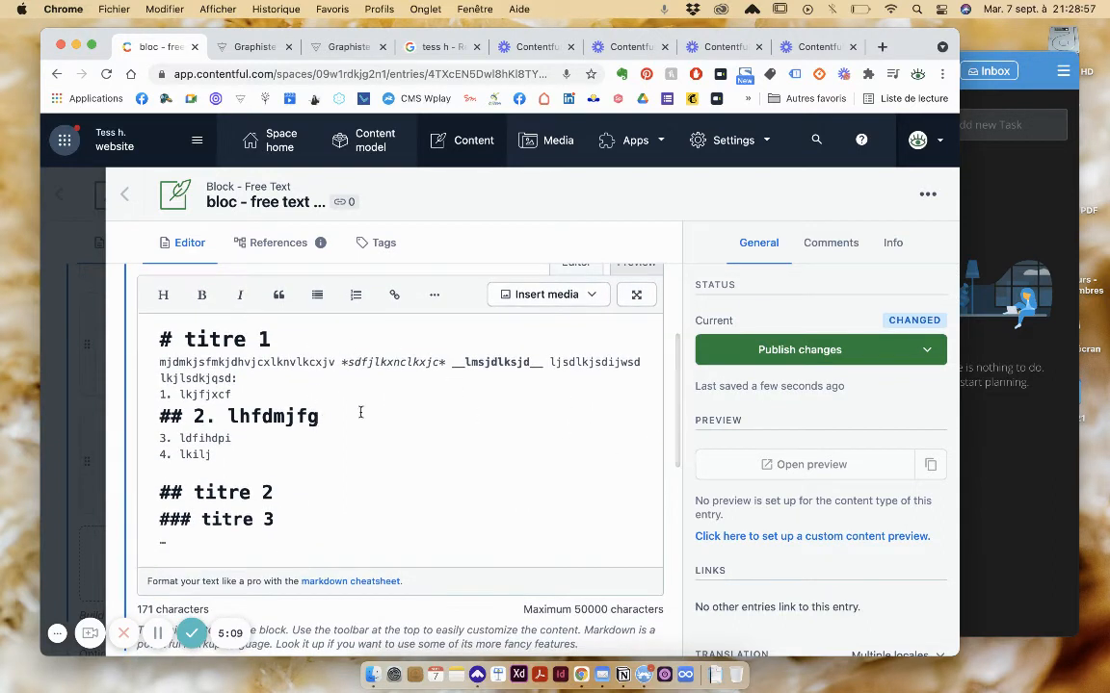
double_click(593, 361)
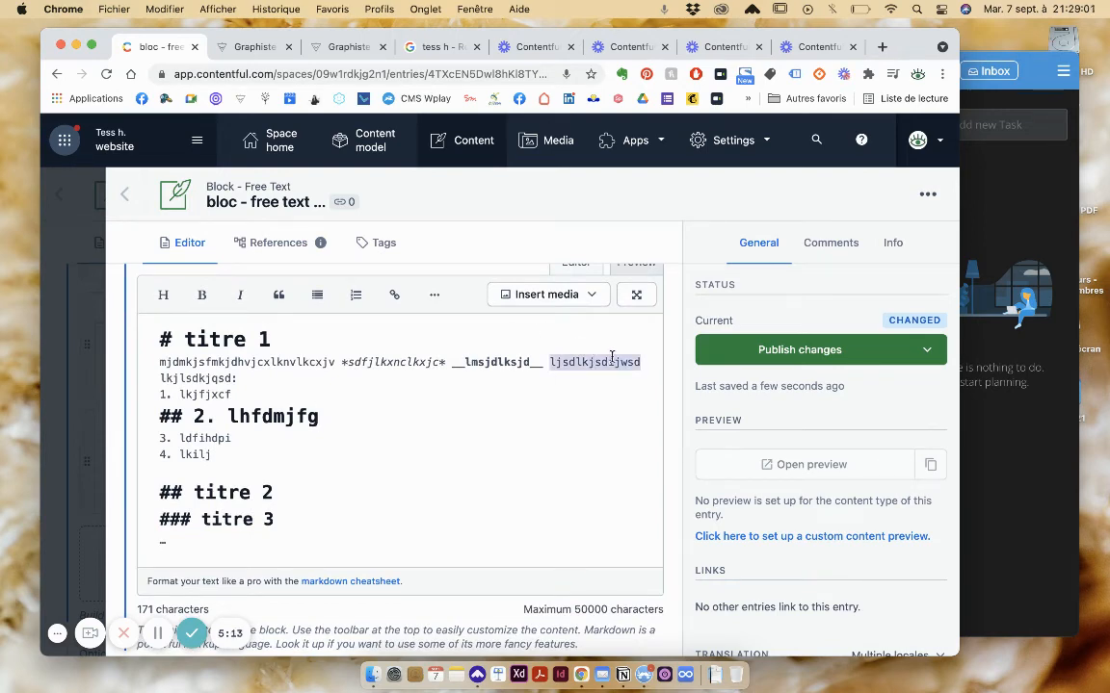
left_click(317, 456)
key("Return")
key("Return")
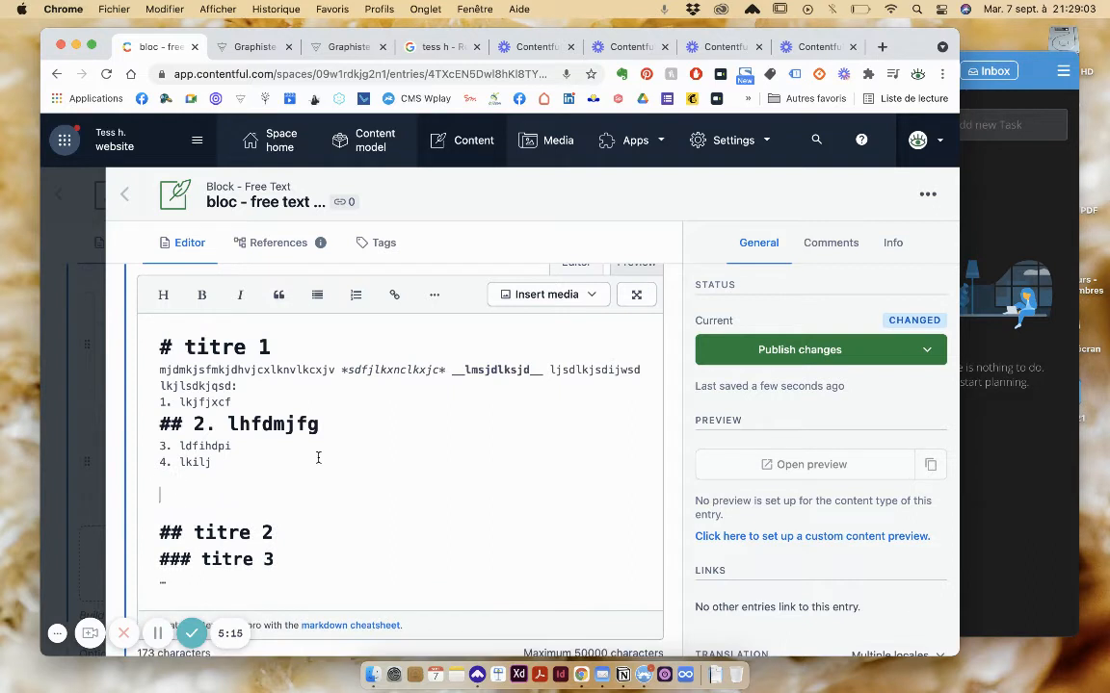
type("faire un l")
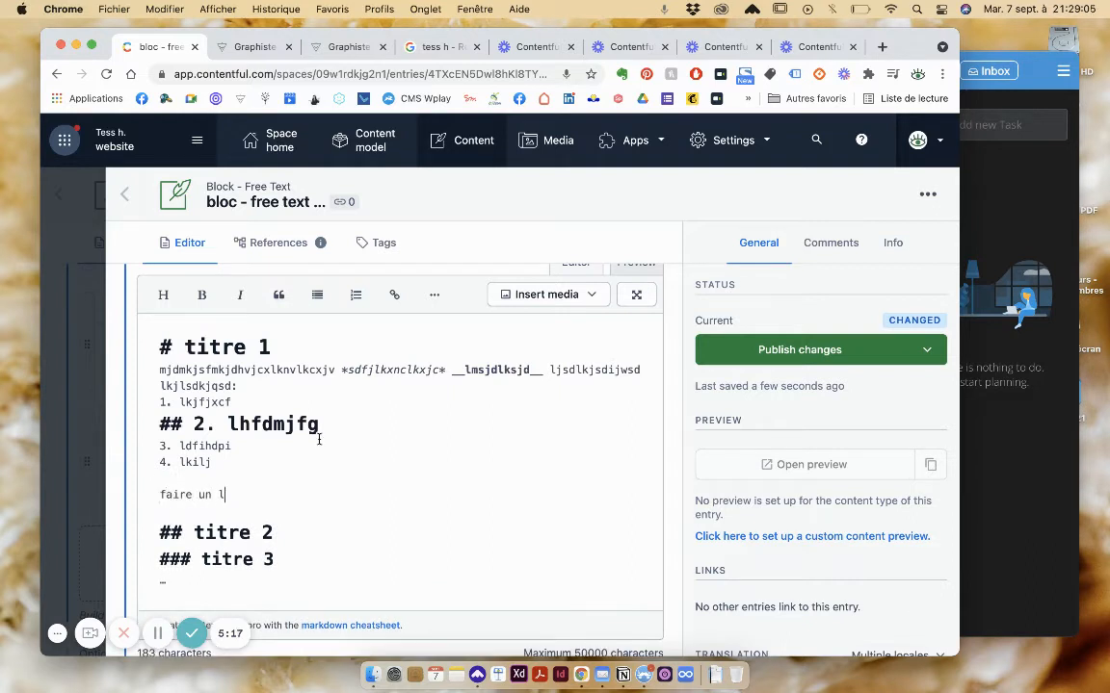
type("ien vers un ")
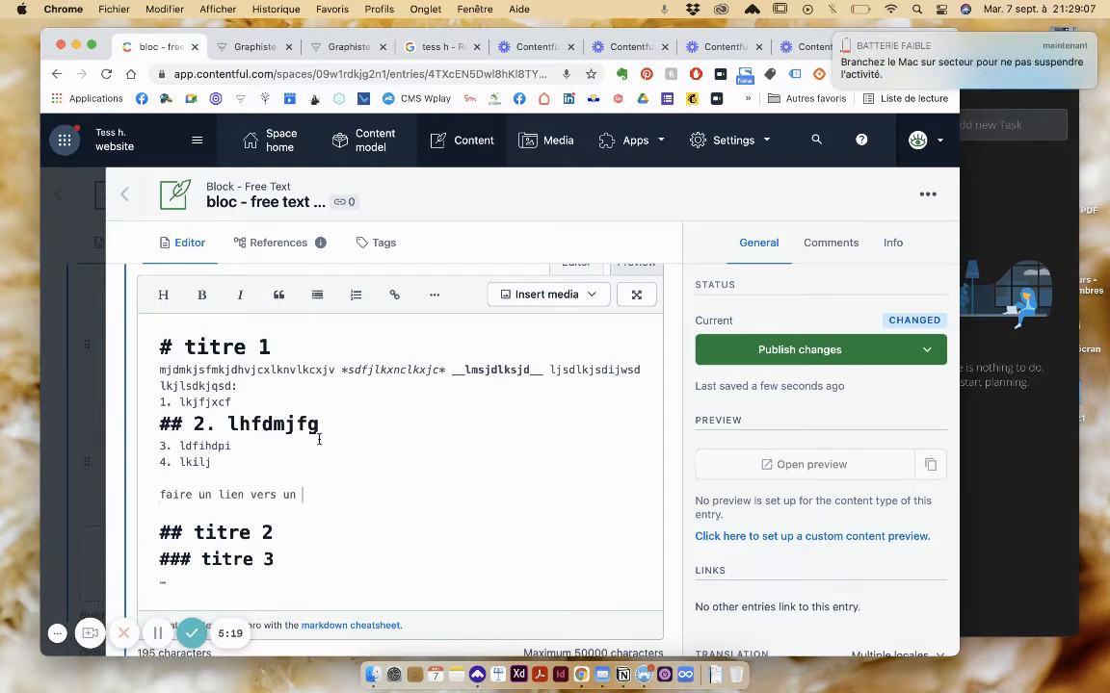
type("autre site")
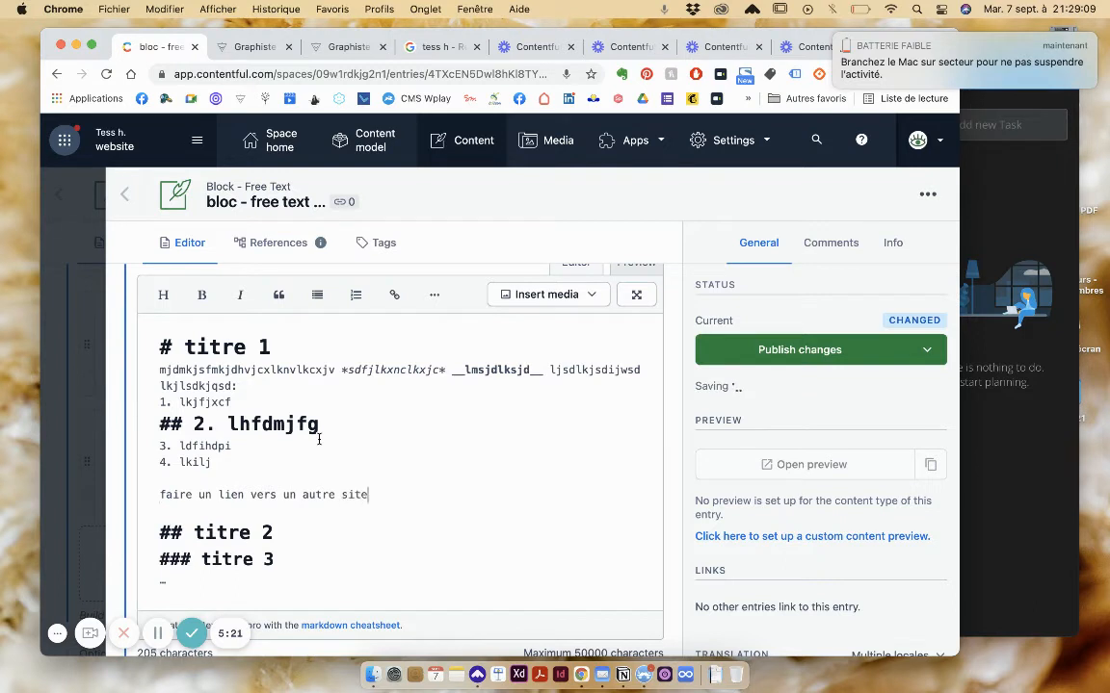
- Write "faire un lien interne à mon site" on a new line directly below the sentence about linking to another site
key("Return")
type("faire un ")
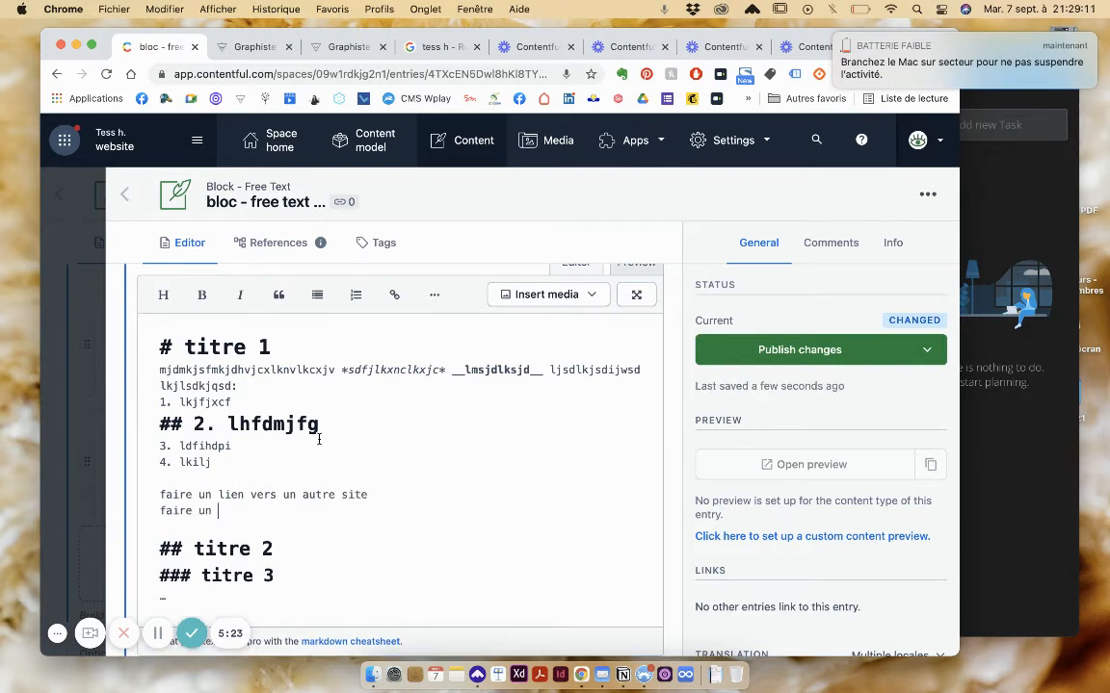
type("lien interne à mon site")
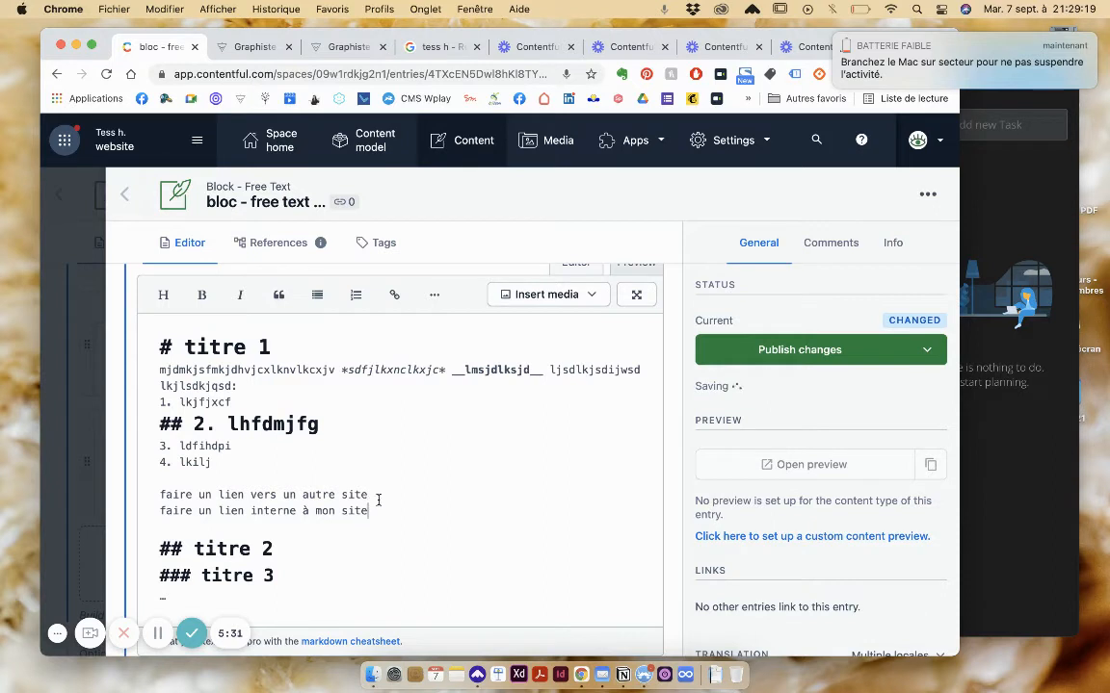
- Begin a link on the words "vers un autre site" and copy the toile.io address after opening that site in a new browser tab
left_click_drag(368, 494, 249, 494)
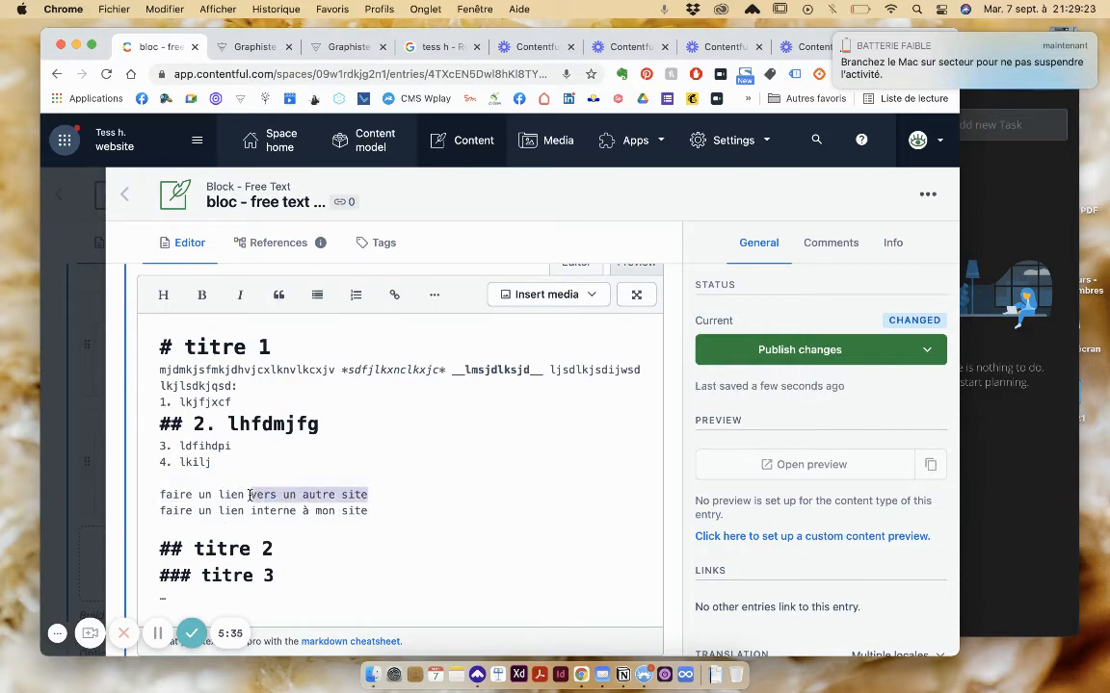
left_click(393, 298)
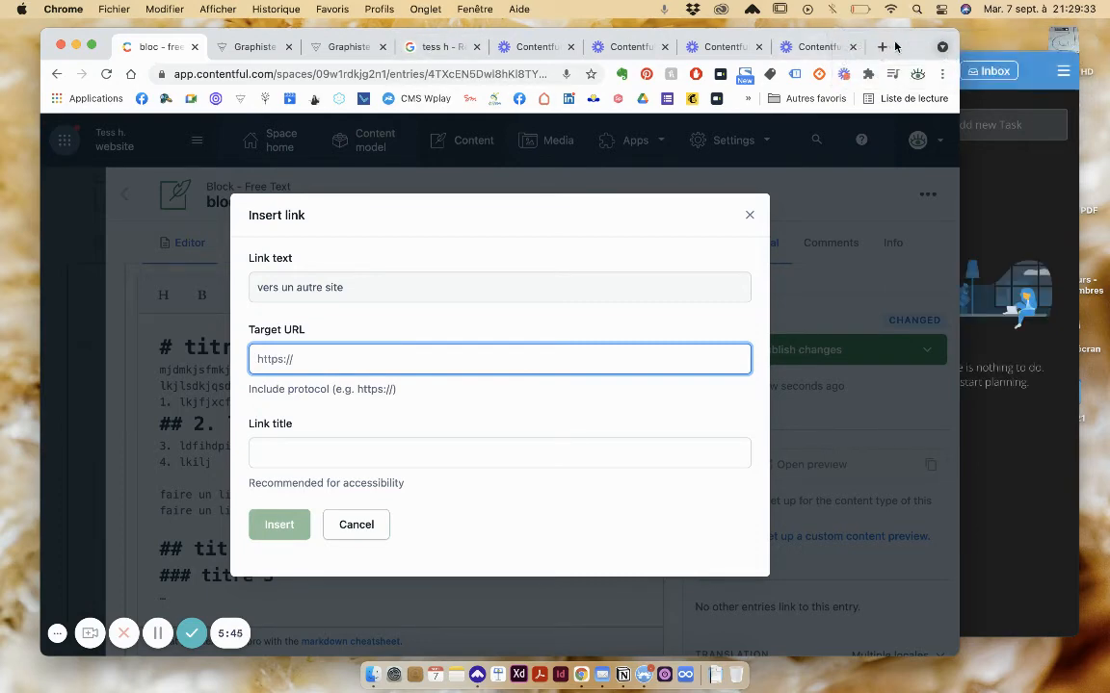
left_click(881, 46)
type("toile")
key("Return")
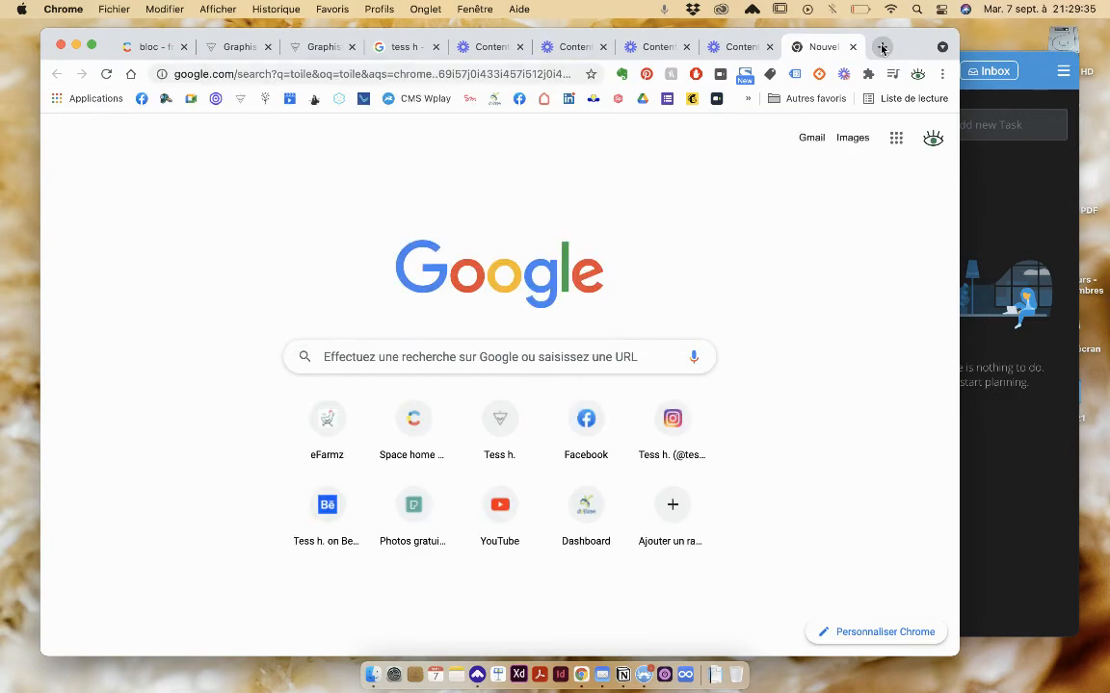
left_click(391, 69)
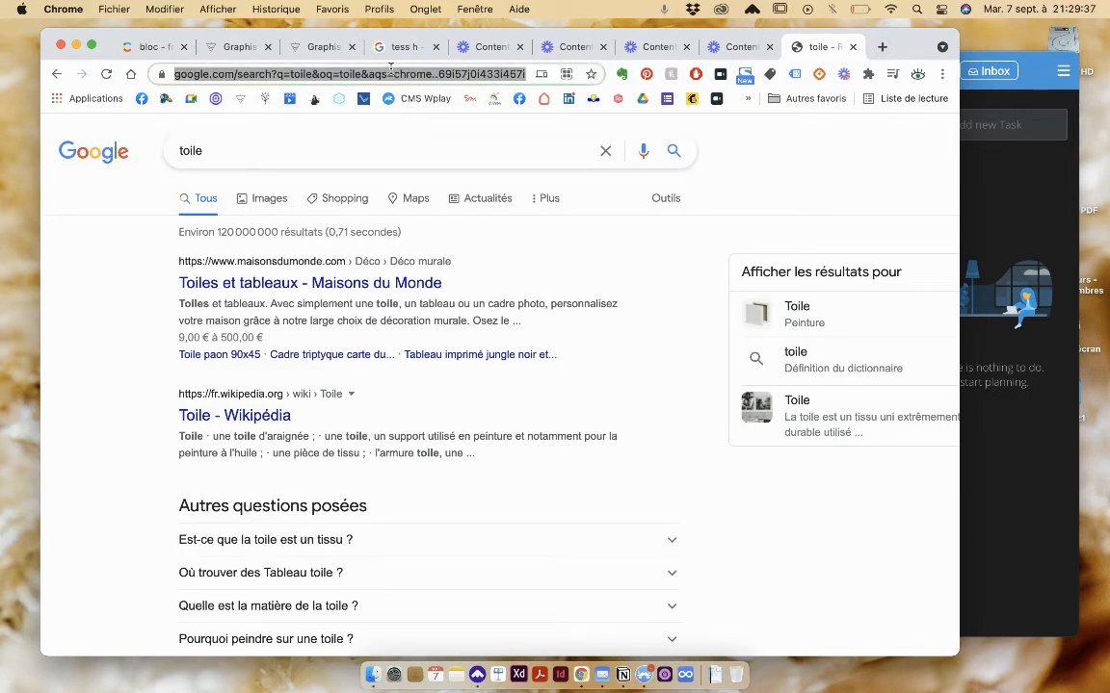
type("toile")
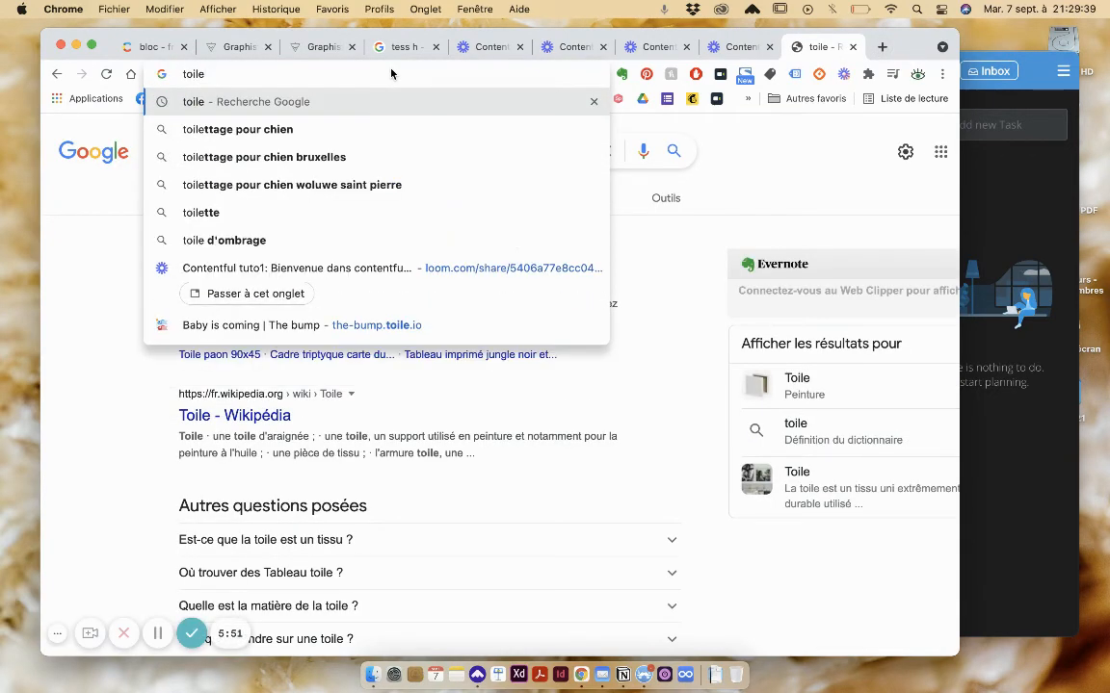
type(".io")
key("Return")
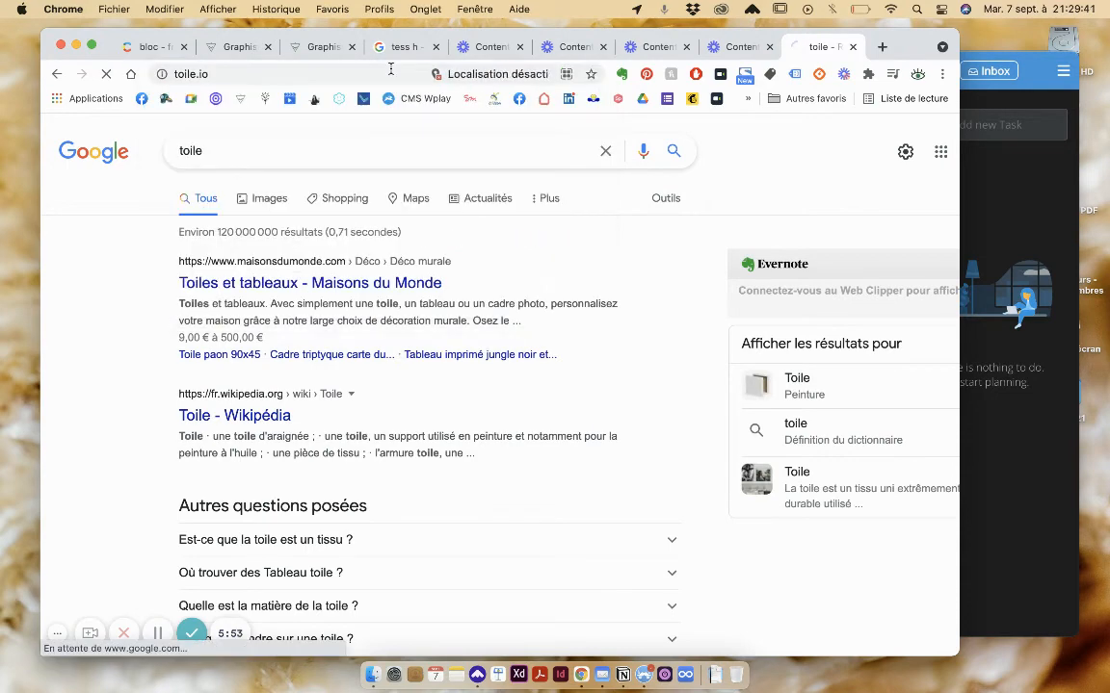
left_click(390, 69)
key("super+c")
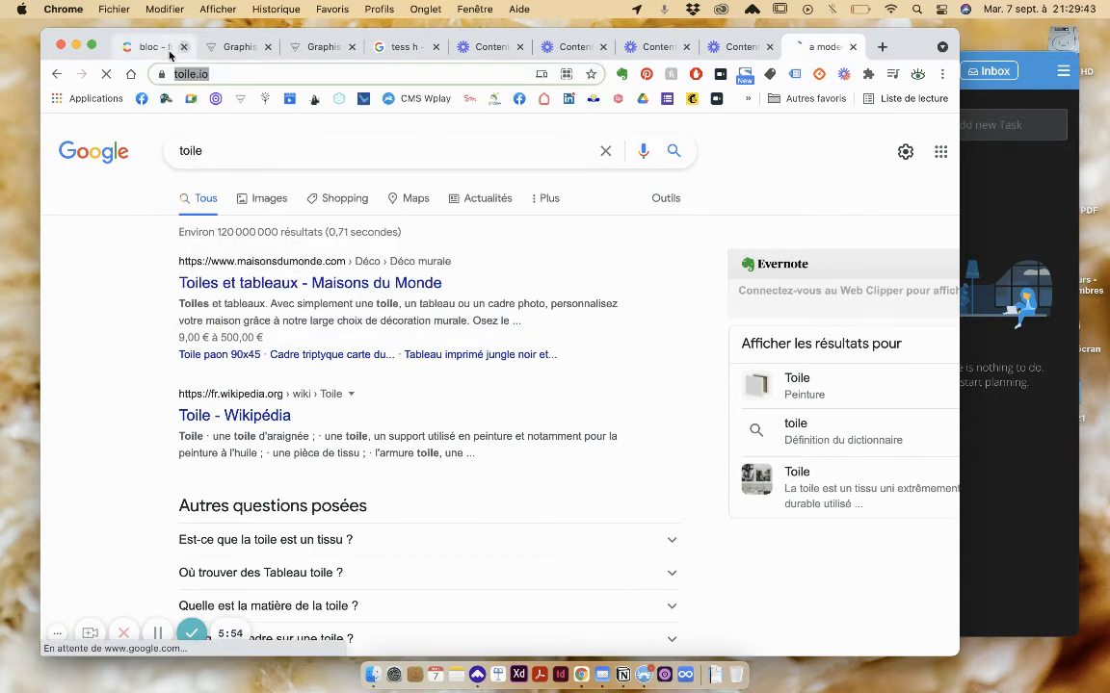
left_click(170, 55)
left_click(325, 350)
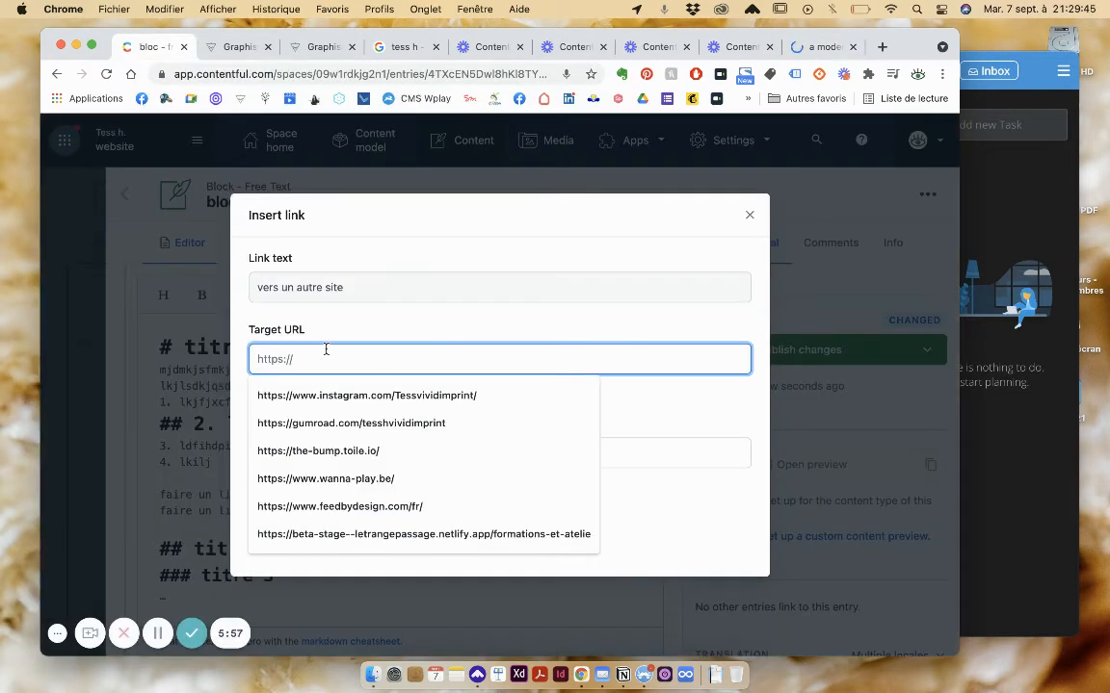
key("super+v")
left_click(328, 455)
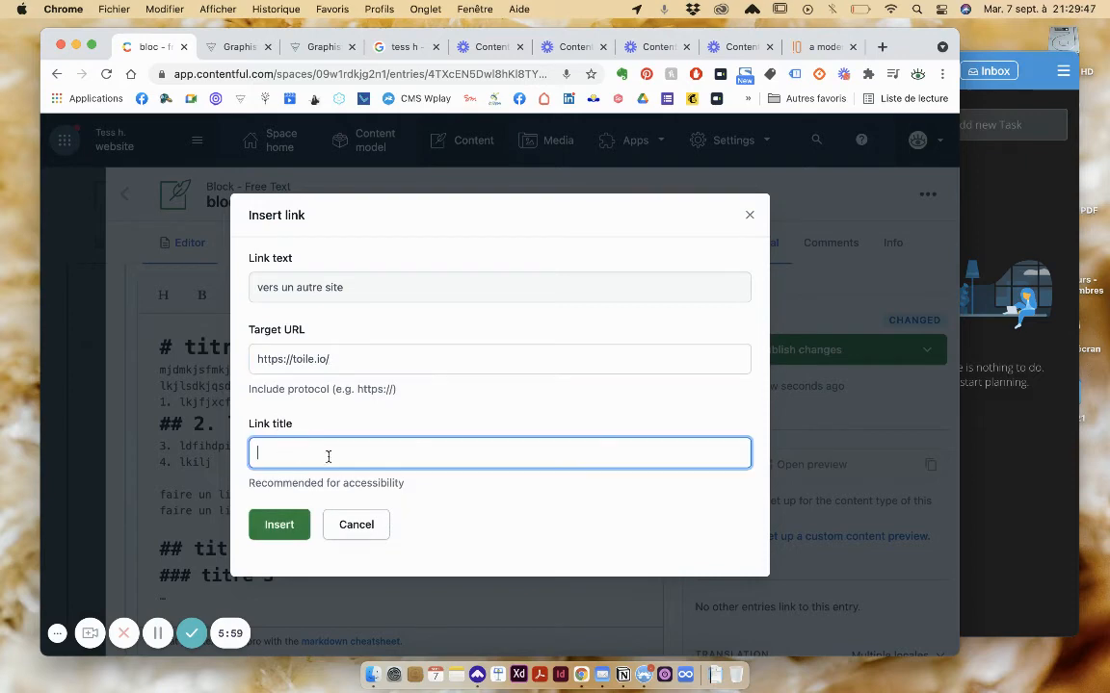
left_click_drag(351, 359, 260, 358)
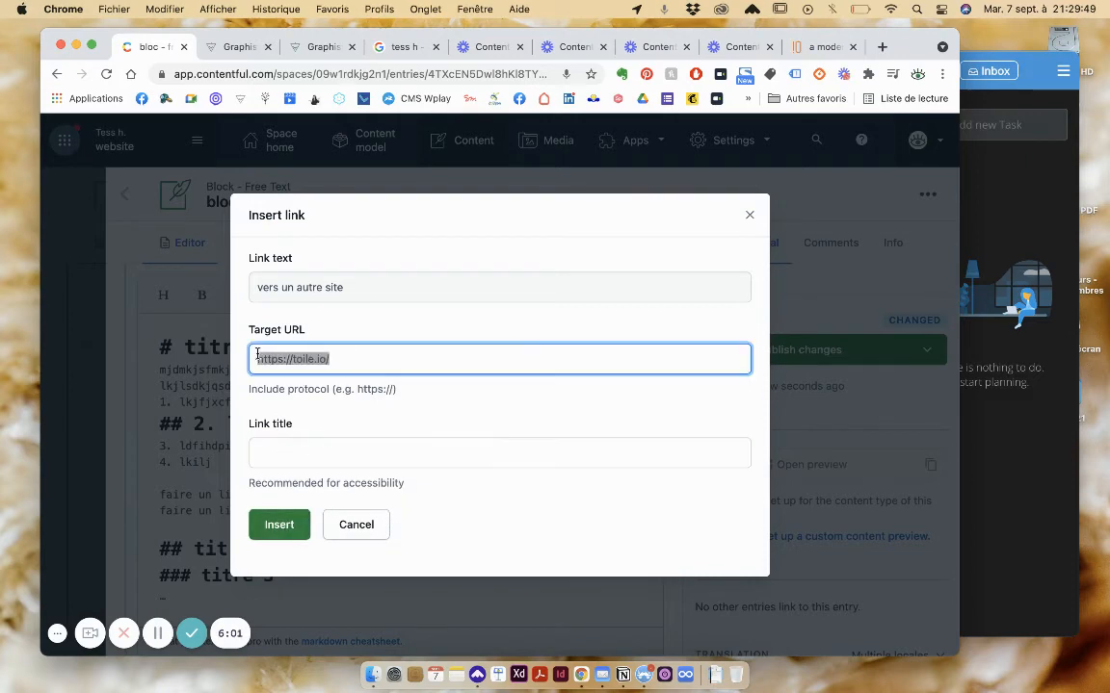
left_click(279, 525)
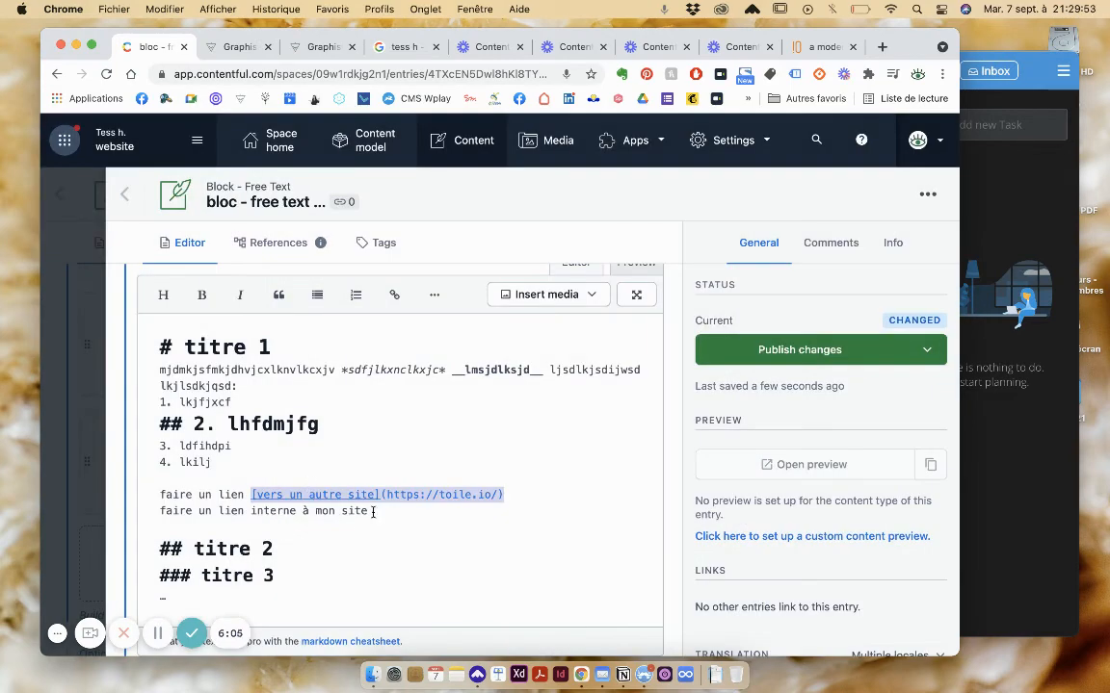
left_click(430, 491)
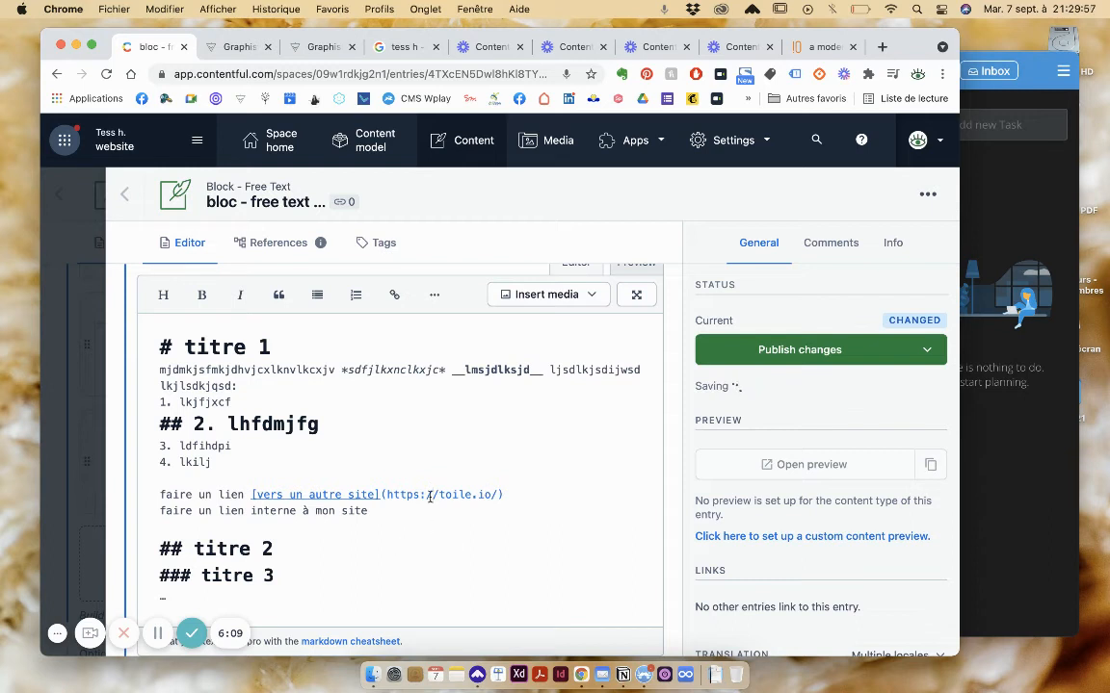
left_click_drag(372, 511, 251, 510)
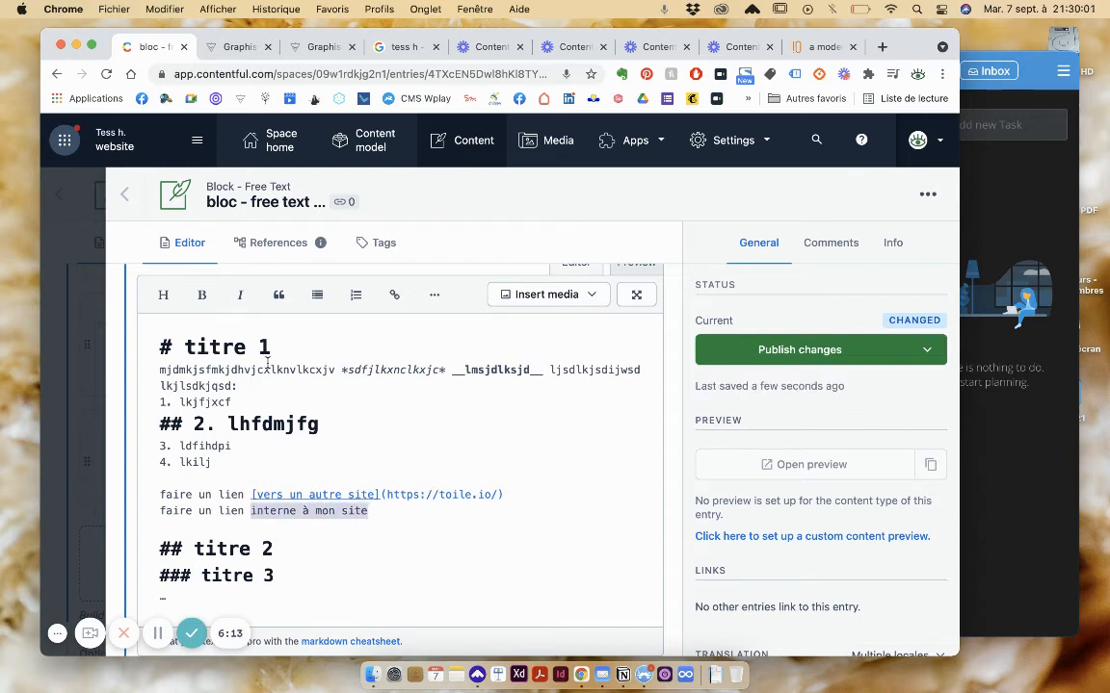
left_click(394, 295)
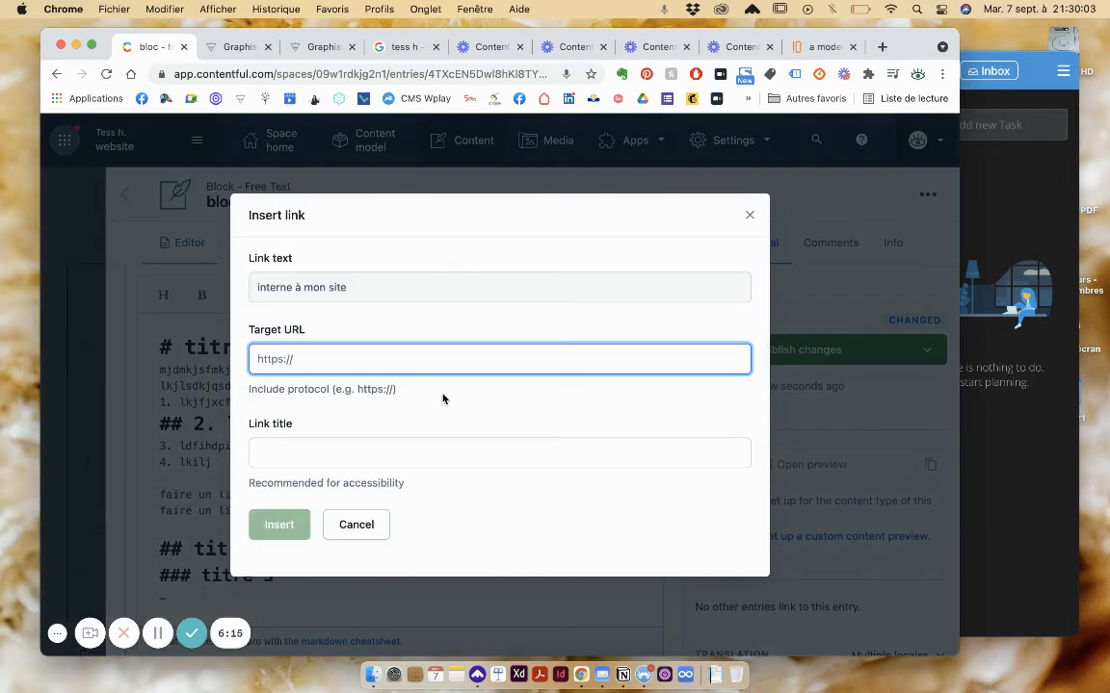
type("t")
key("BackSpace")
type("https://toile.io/")
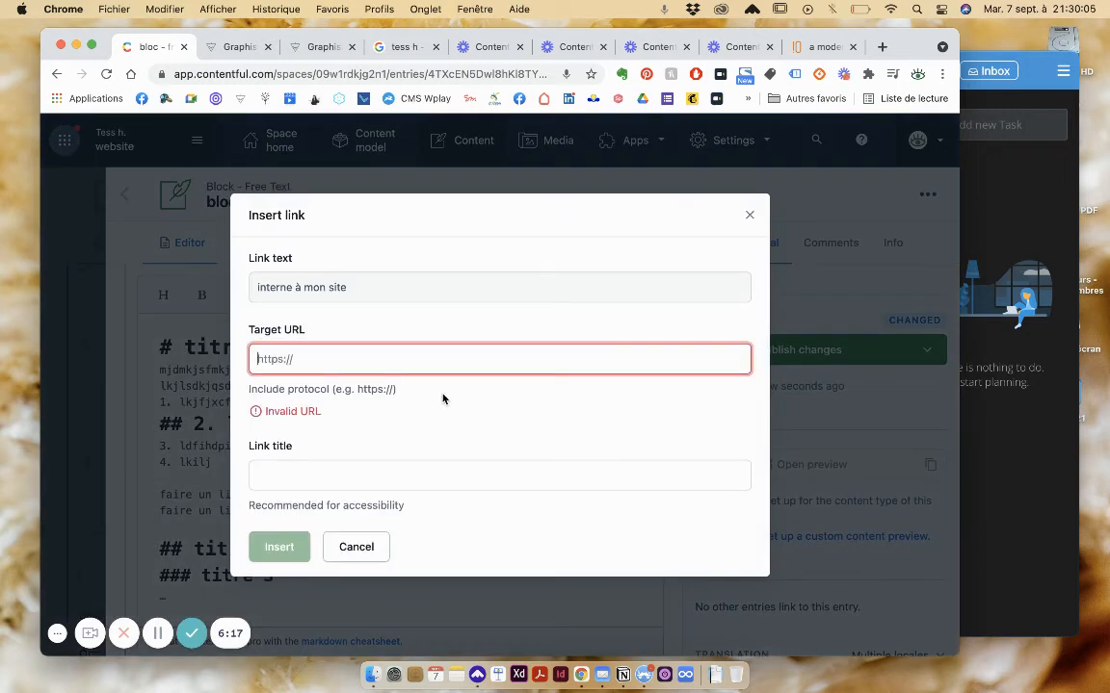
left_click(280, 525)
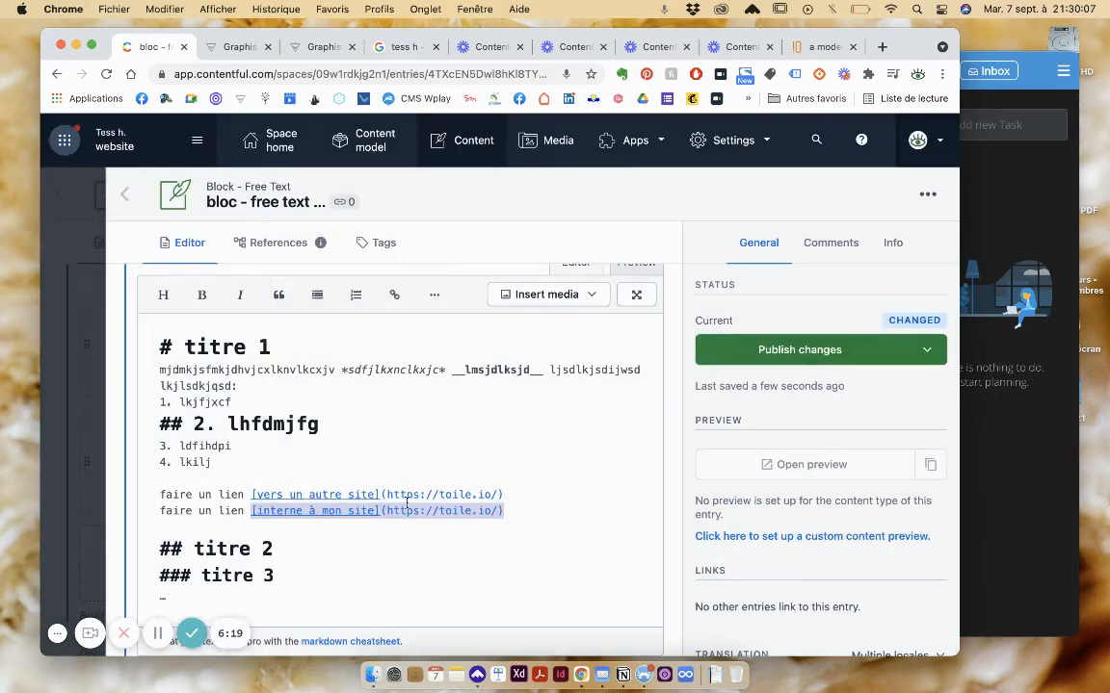
left_click(506, 516)
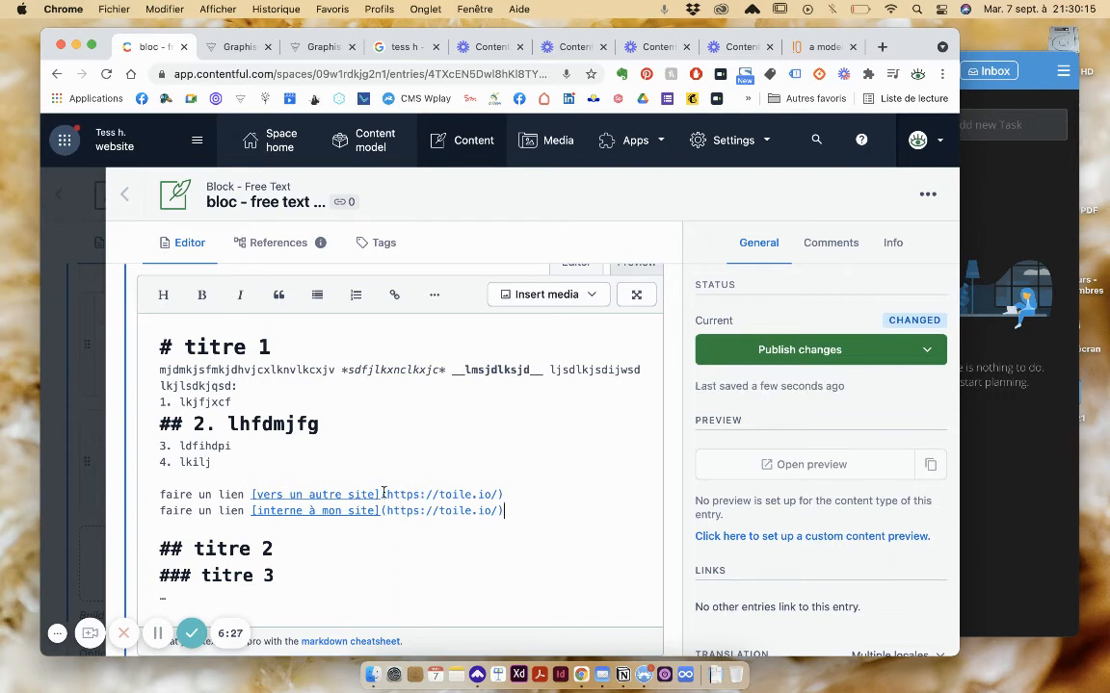
- Highlight the start of the first link's URL and reduce the "interne à mon site" link's target to just "//"
left_click_drag(386, 494, 445, 494)
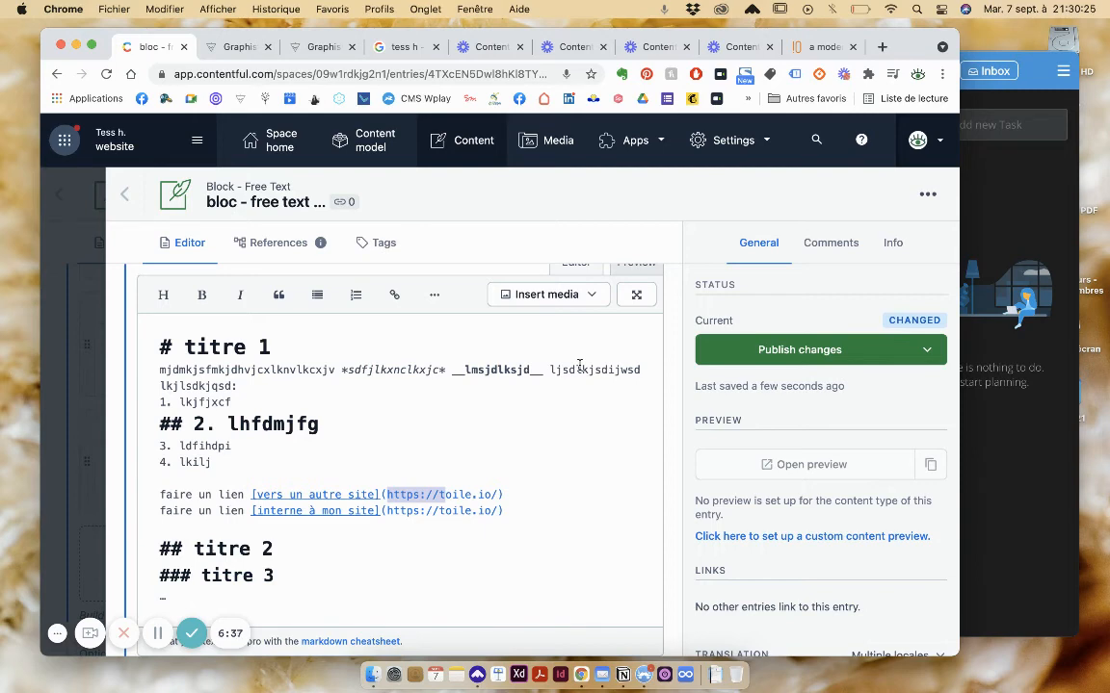
left_click(431, 512)
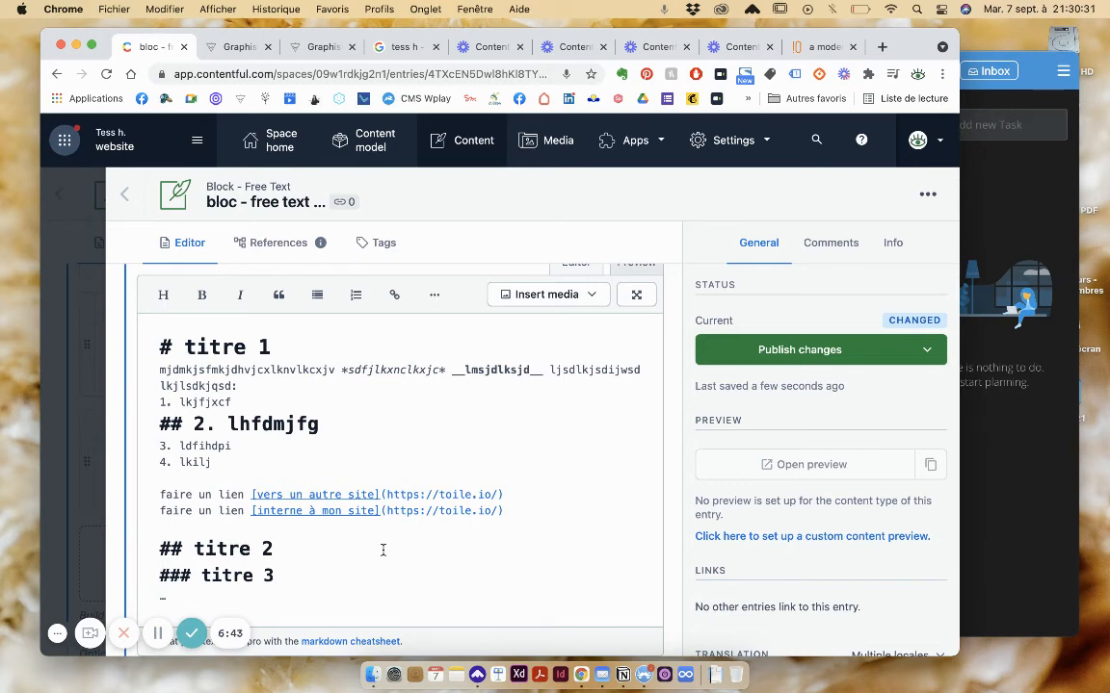
key("BackSpace")
key("BackSpace")
key("BackSpace")
key("BackSpace")
key("BackSpace")
key("BackSpace")
key("BackSpace")
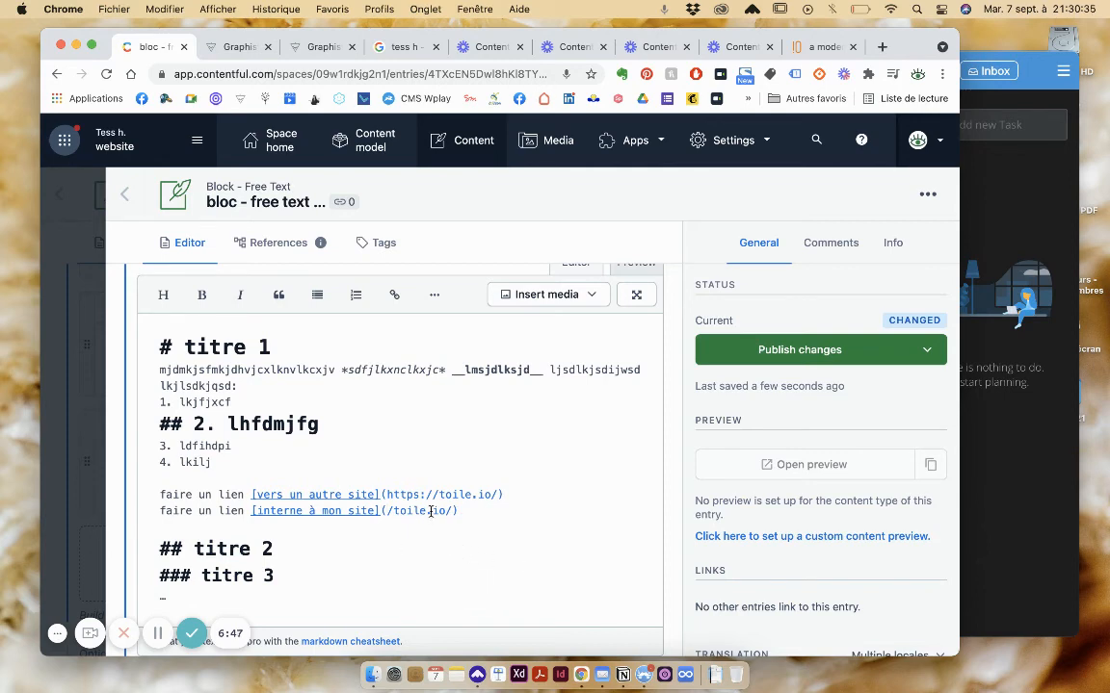
key("BackSpace")
key("BackSpace")
key("BackSpace")
key("BackSpace")
key("BackSpace")
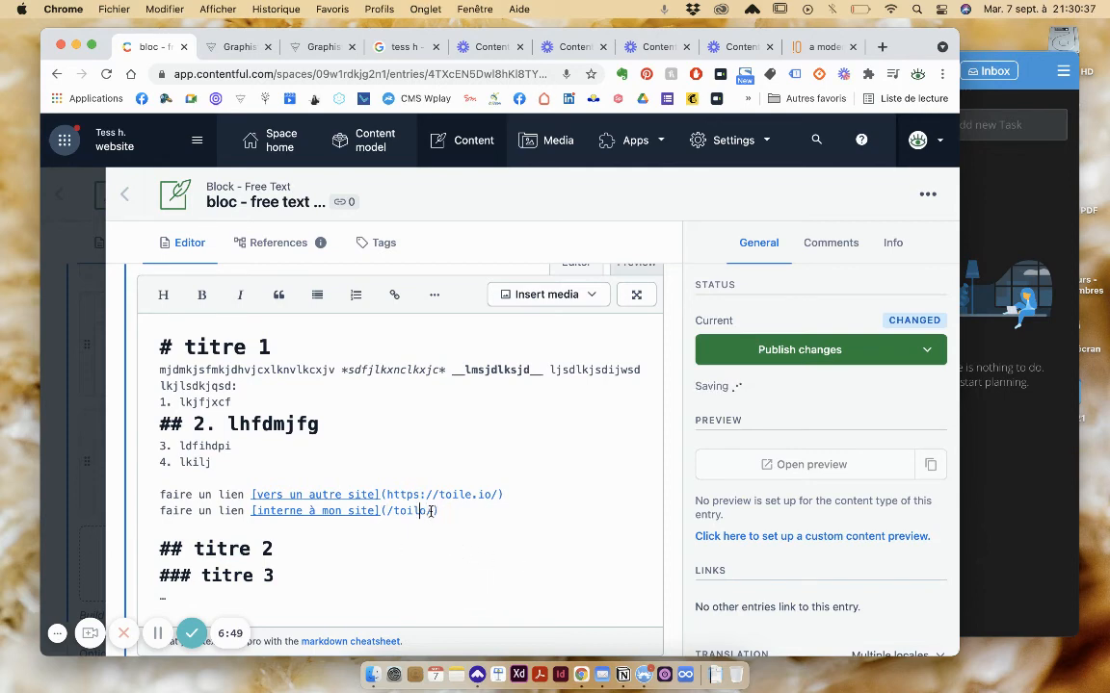
key("BackSpace")
key("BackSpace")
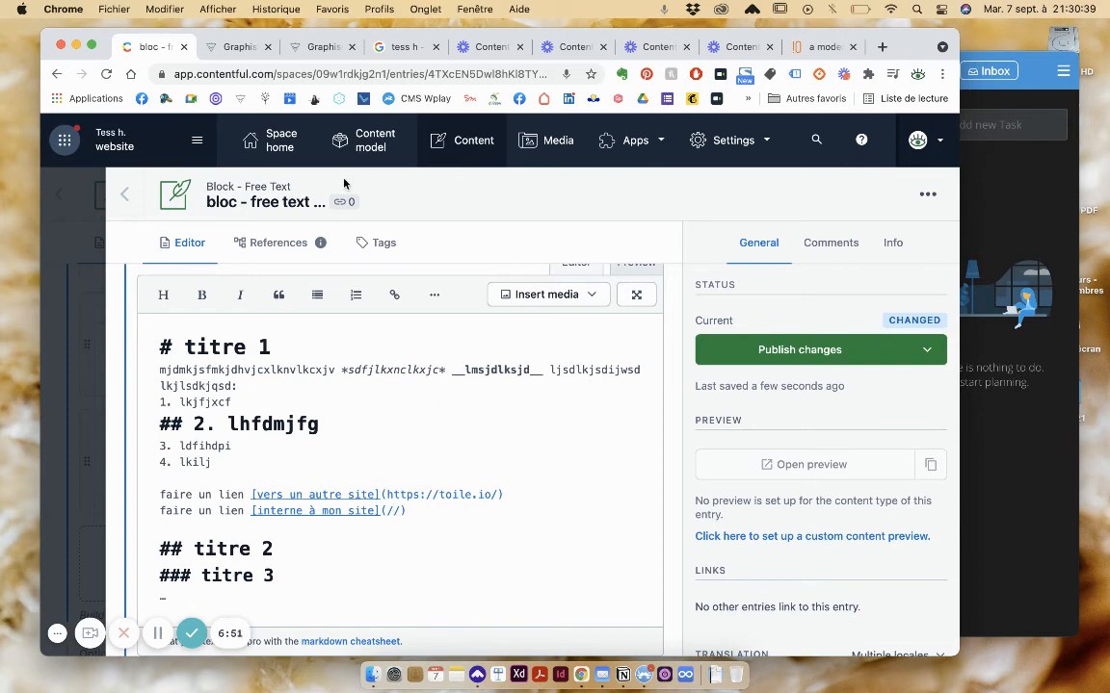
- Open the Logo Flash page on the website and copy "logo-flash" from its address
left_click(322, 47)
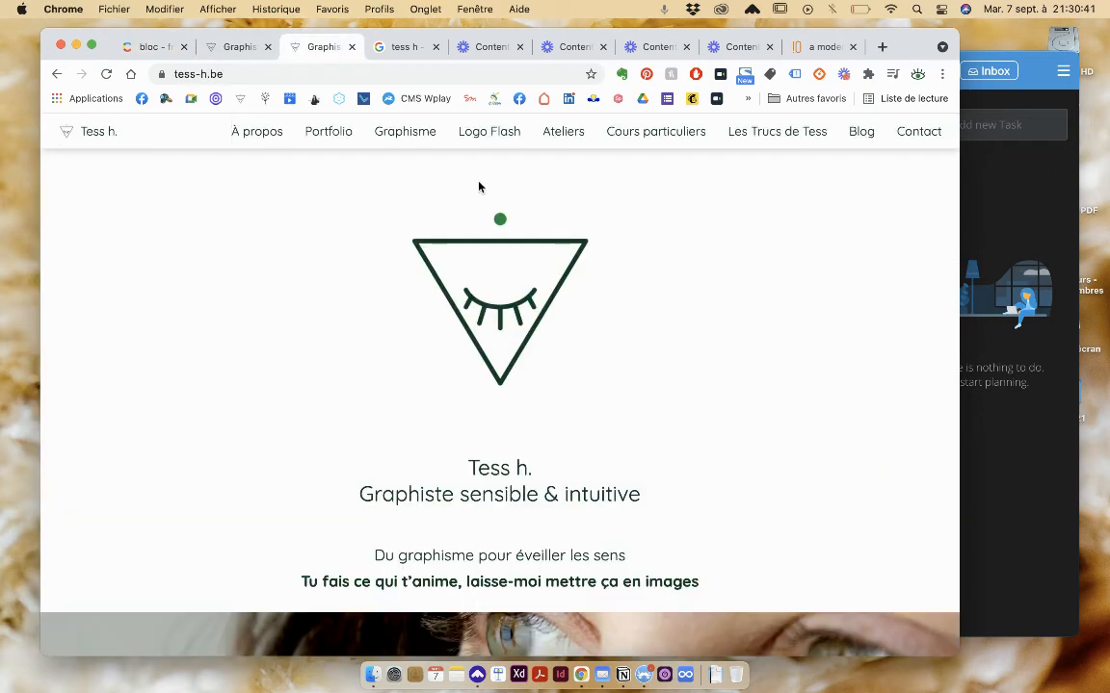
left_click_drag(478, 583, 712, 594)
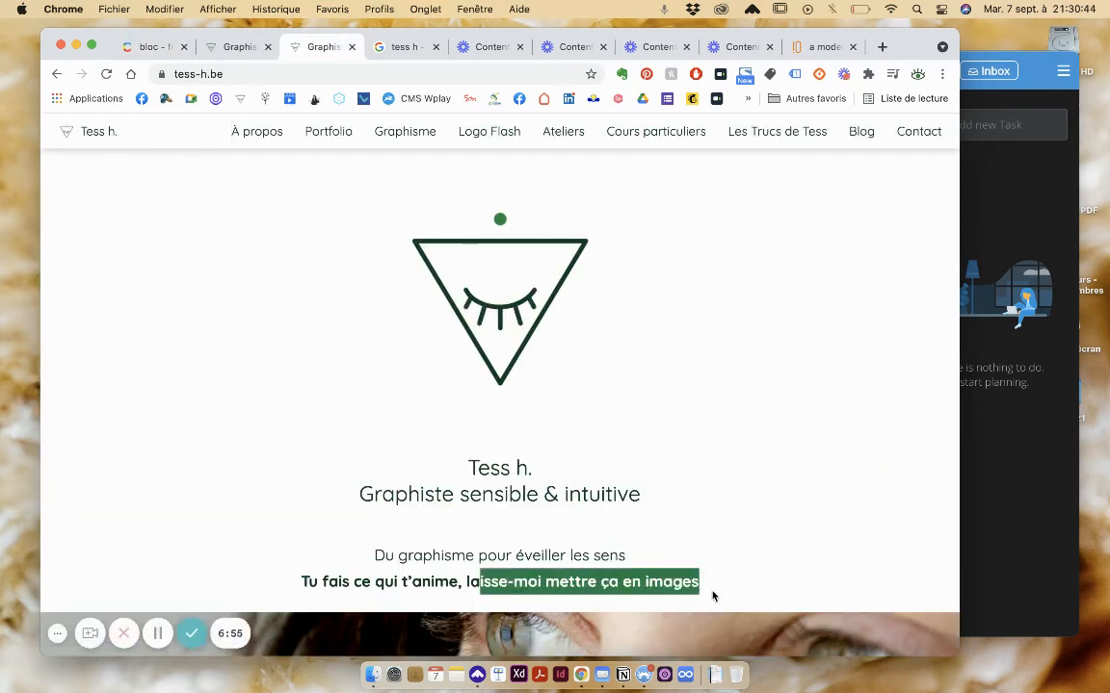
left_click(481, 131)
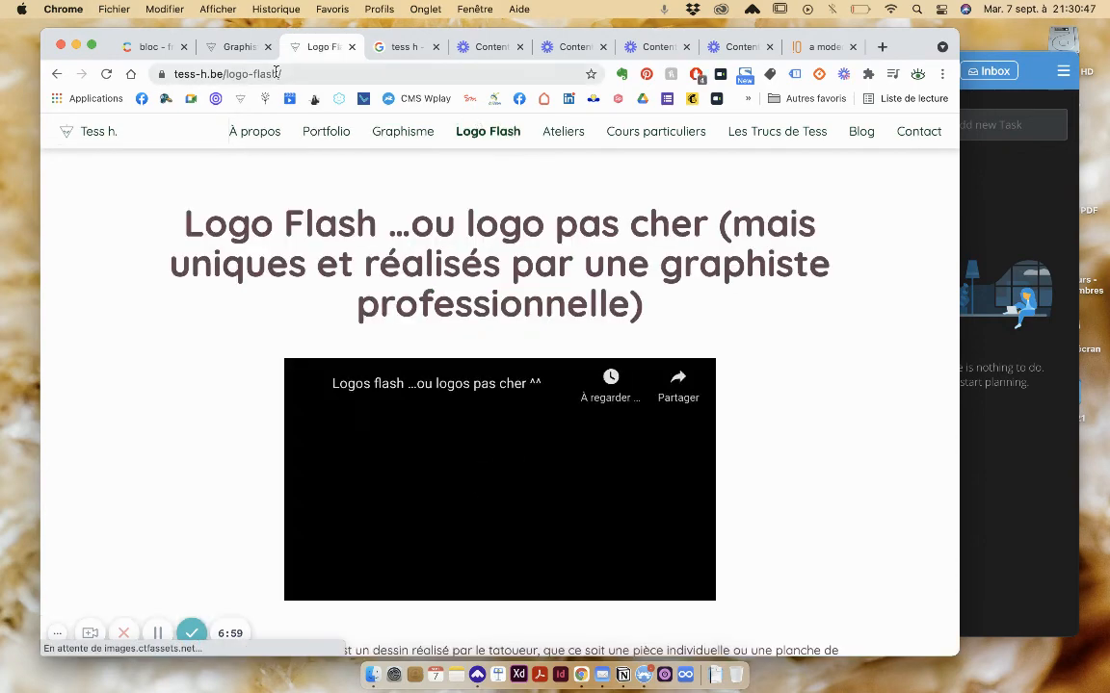
left_click_drag(282, 74, 227, 74)
key("super+c")
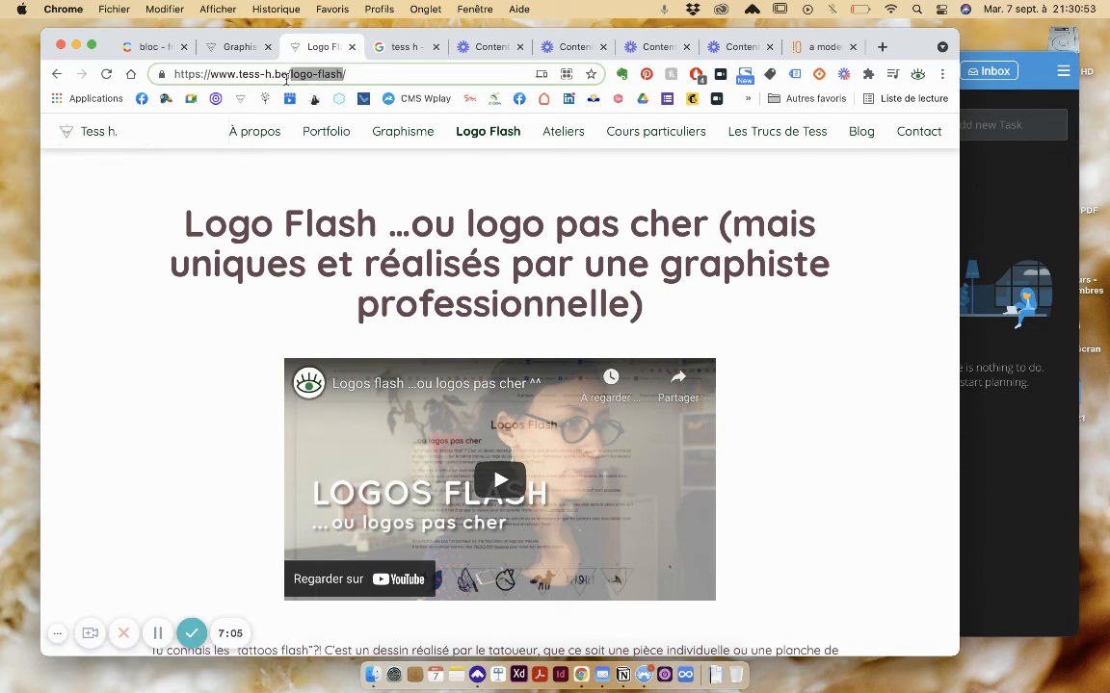
- Complete the "interne à mon site" link's target as "/logo-flash/" in the Contentful entry and highlight that target
left_click(153, 51)
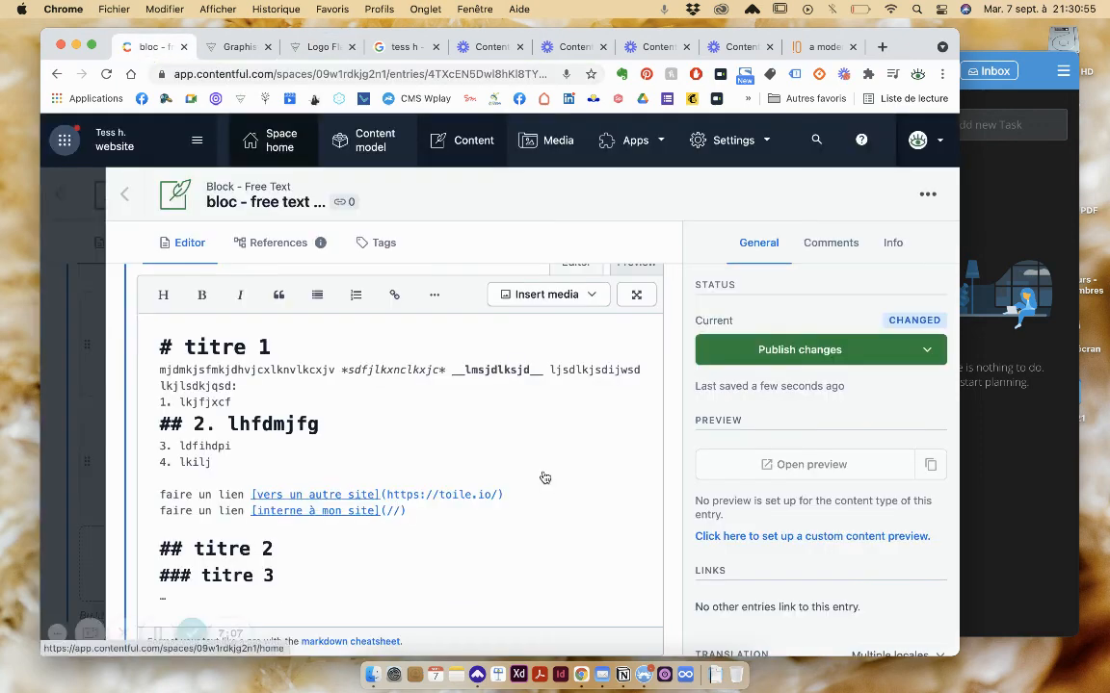
key("super+v")
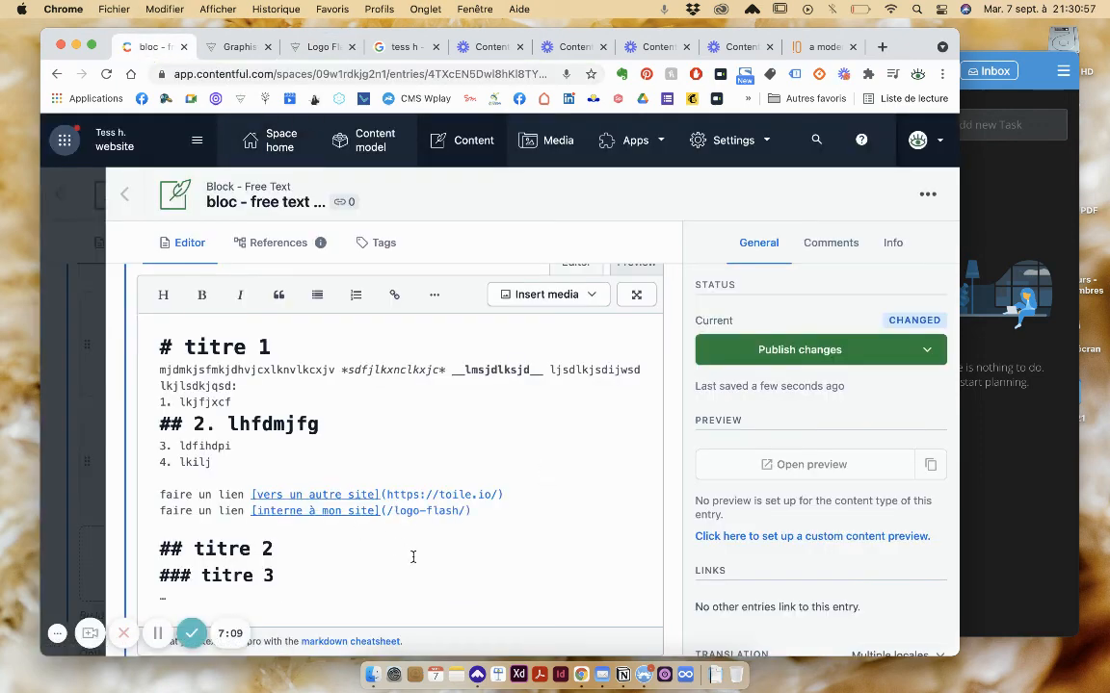
left_click(531, 516)
left_click_drag(472, 512, 375, 508)
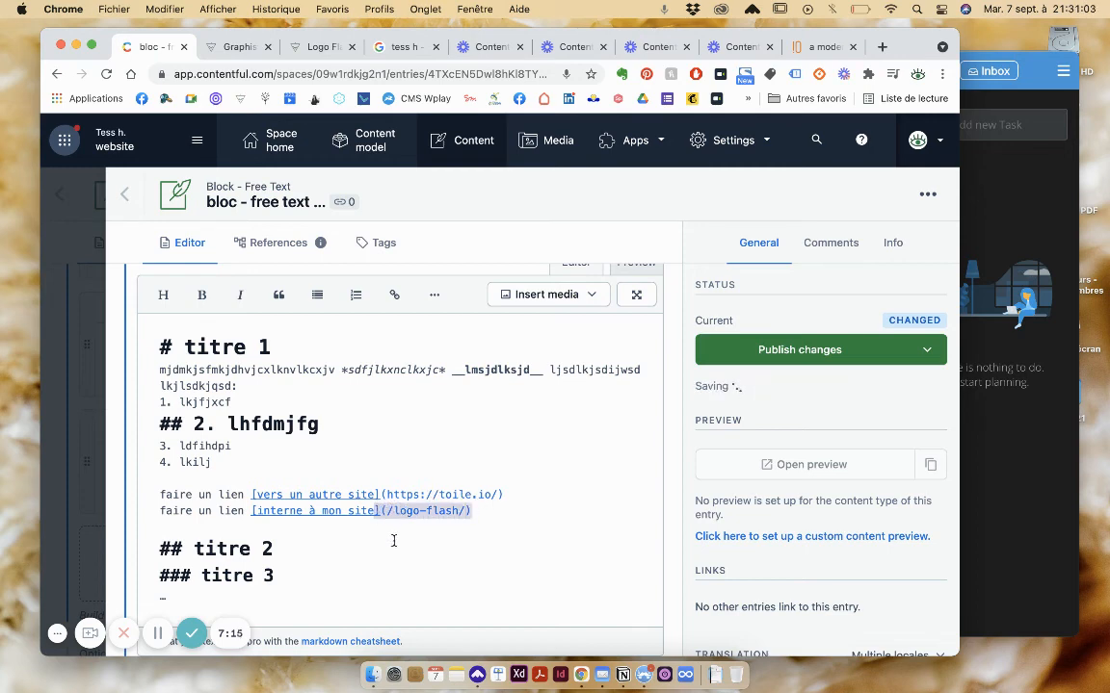
left_click(537, 515)
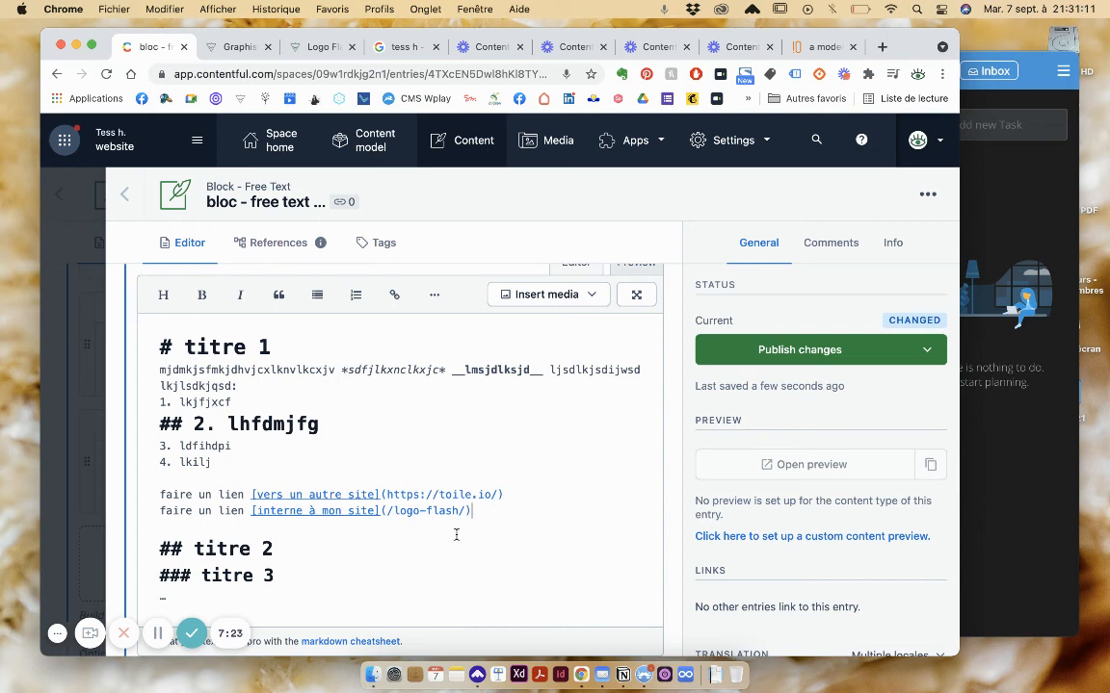
- Enter a JSON object in the block's Style field that sets "textAlign" to "center"
scroll(584, 514, "up", 2)
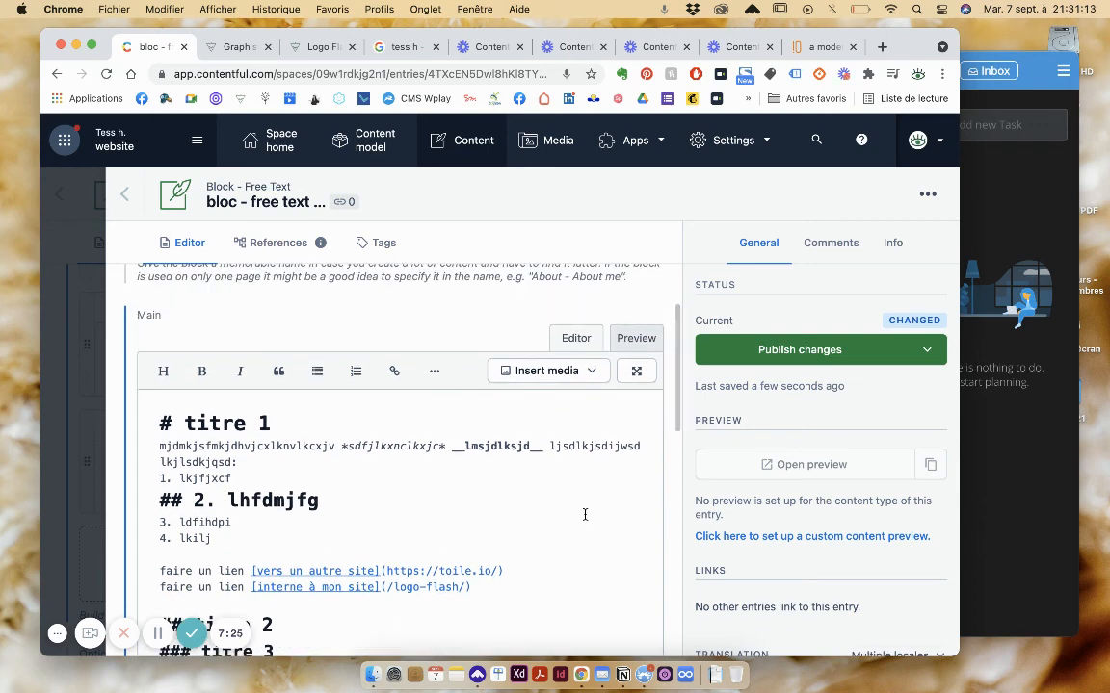
scroll(584, 514, "down", 3)
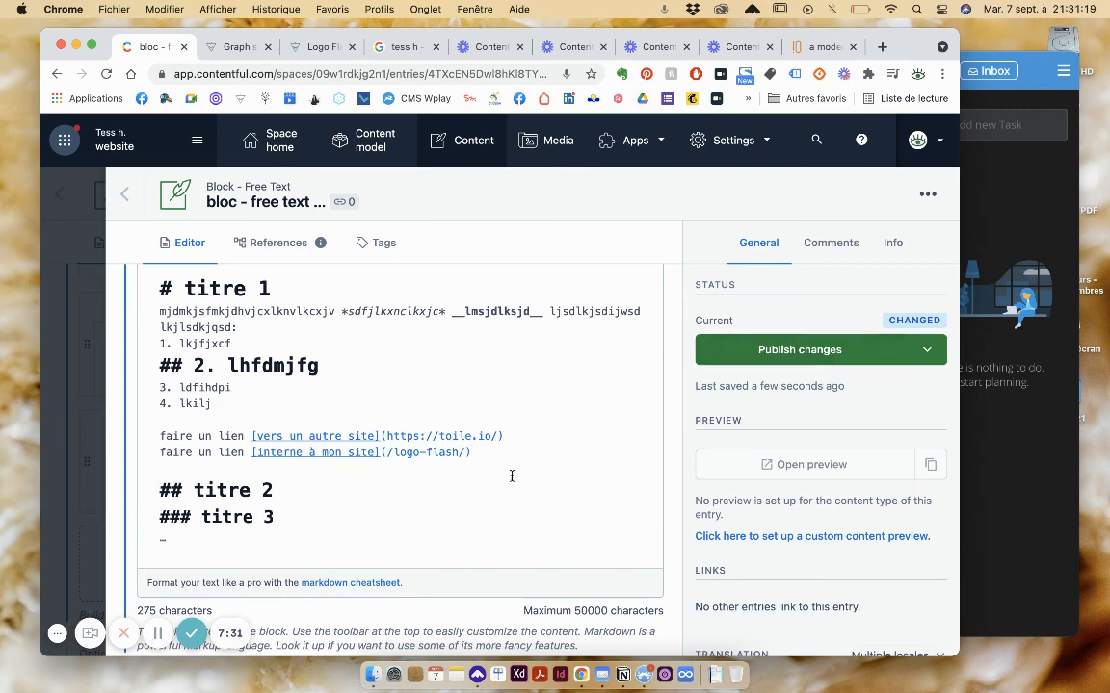
scroll(520, 482, "down", 4)
scroll(520, 490, "up", 4)
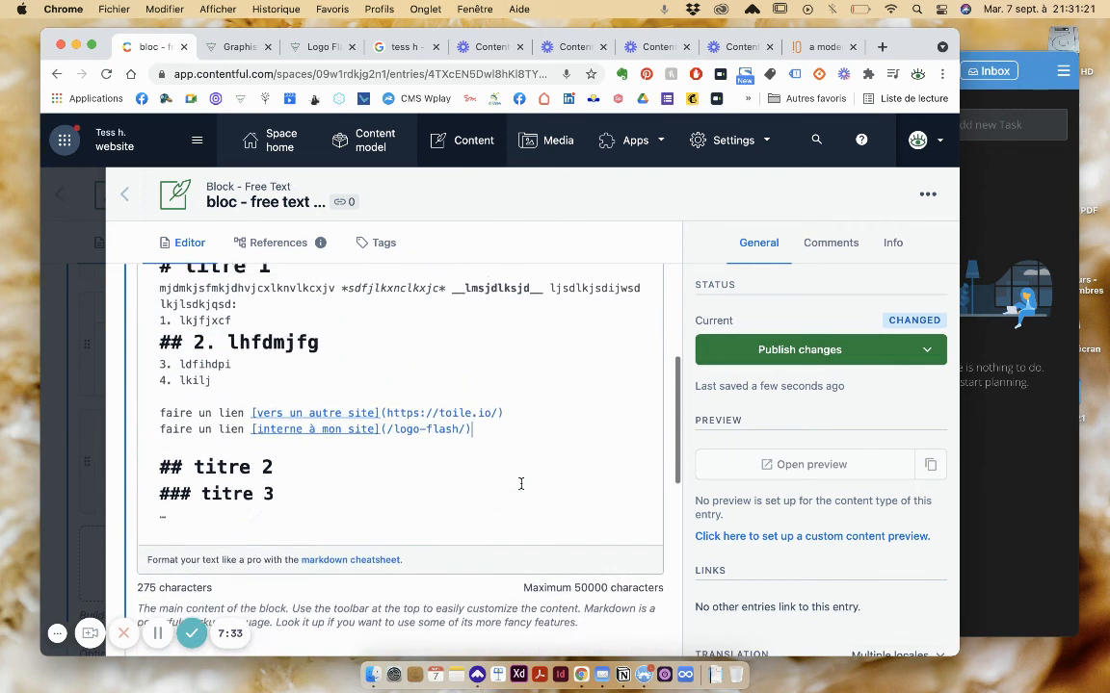
scroll(521, 485, "down", 3)
scroll(520, 487, "down", 6)
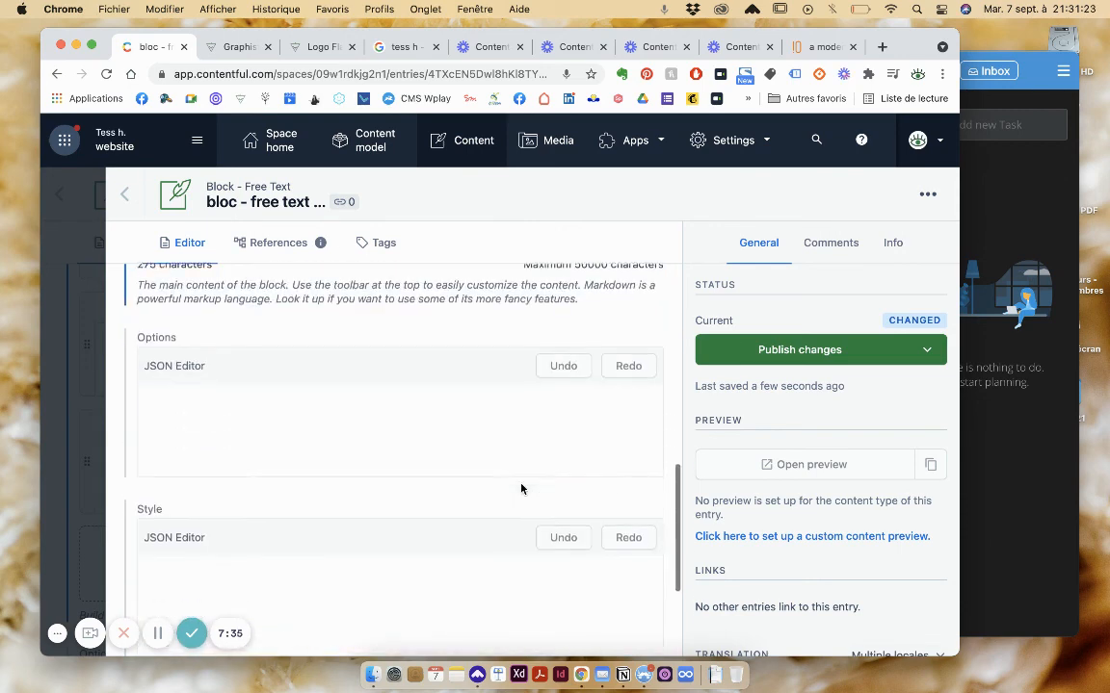
left_click(446, 525)
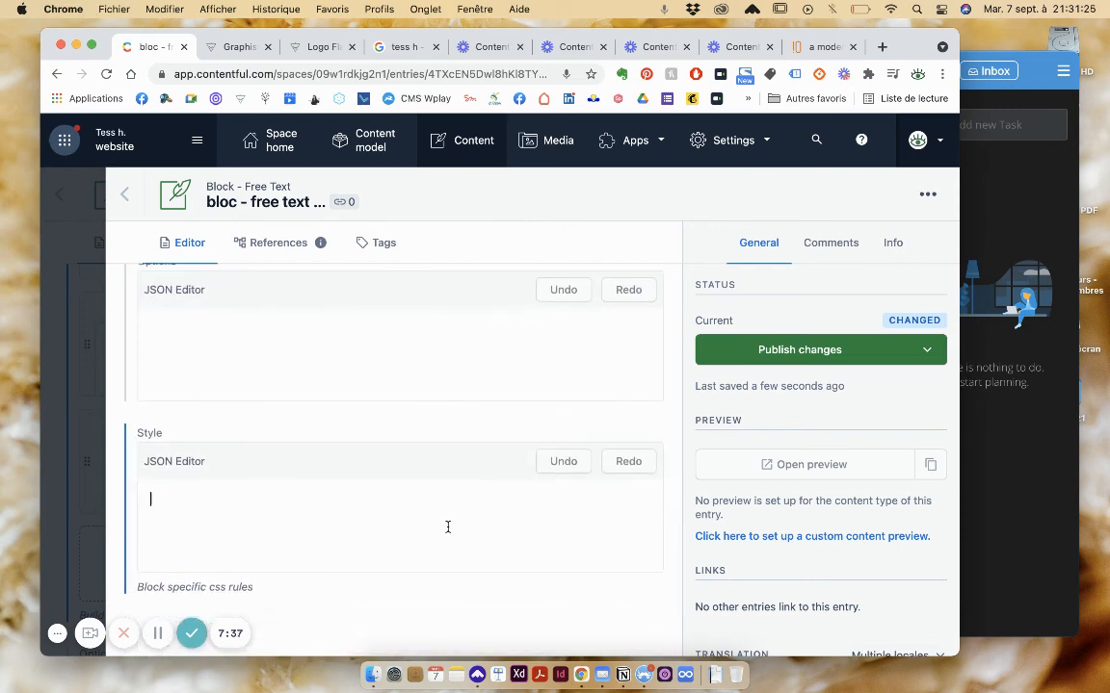
type("{     ")
type("\"")
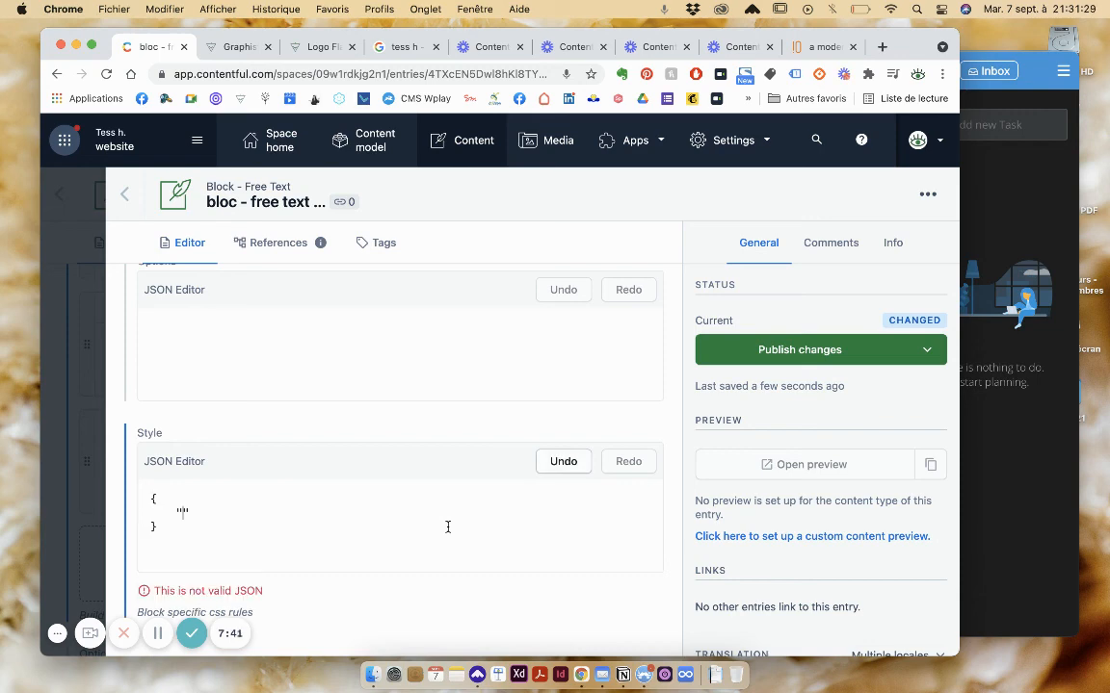
type("textAlign\": \"center")
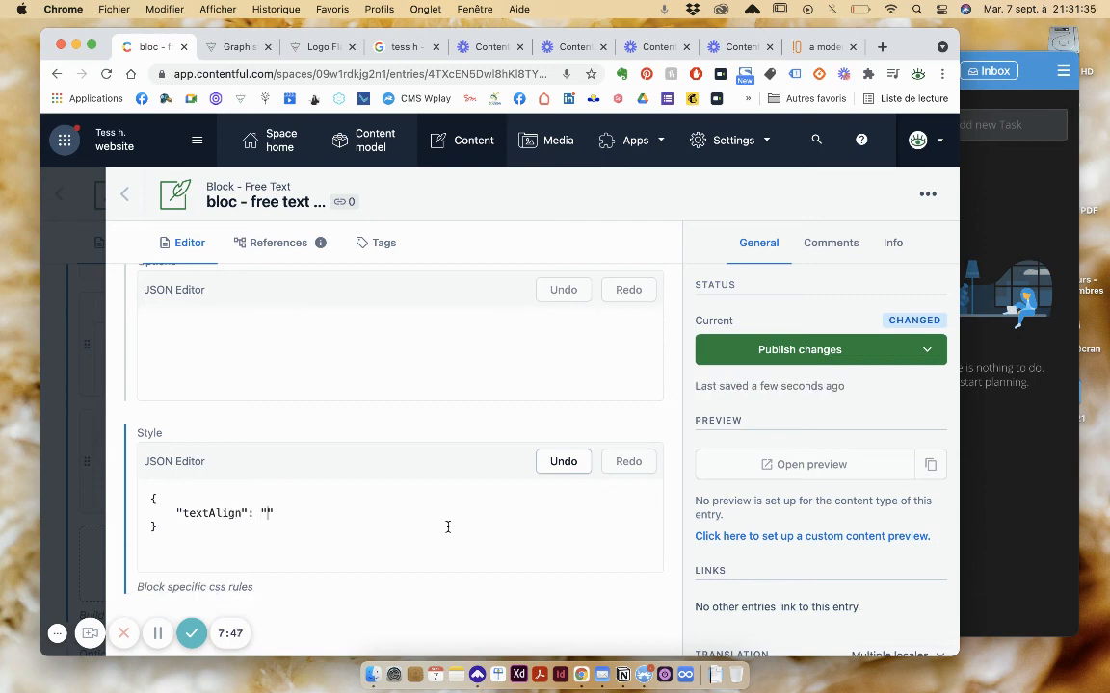
- Change the "textAlign" value in the Style JSON to "left"
double_click(288, 512)
key("BackSpace")
type("left")
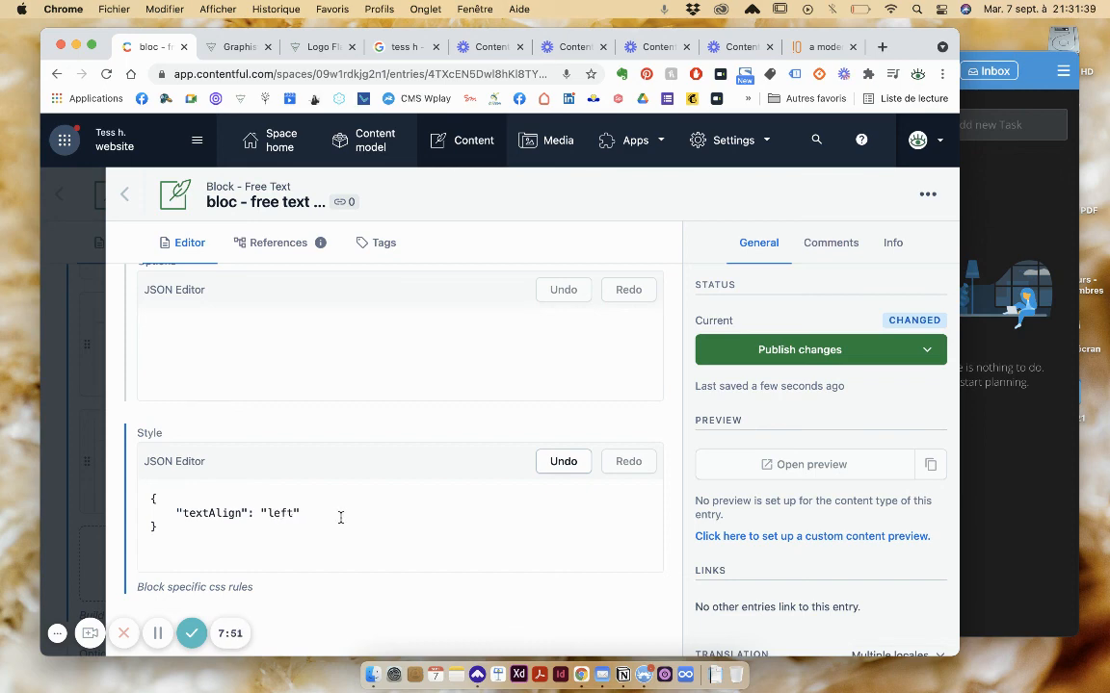